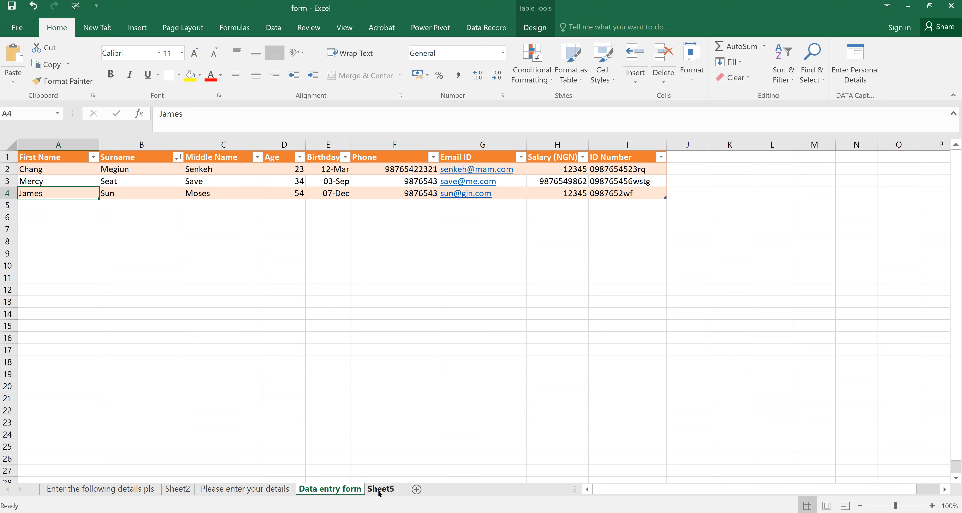
# - On Sheet5, delete the stray 'ghjj' text from cell G4
pyautogui.click(380, 489)
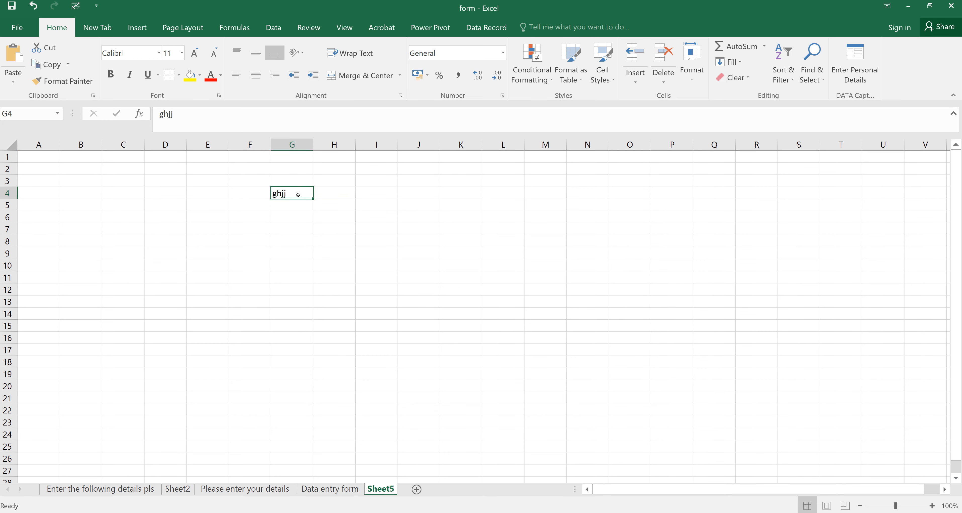
pyautogui.press('BackSpace')
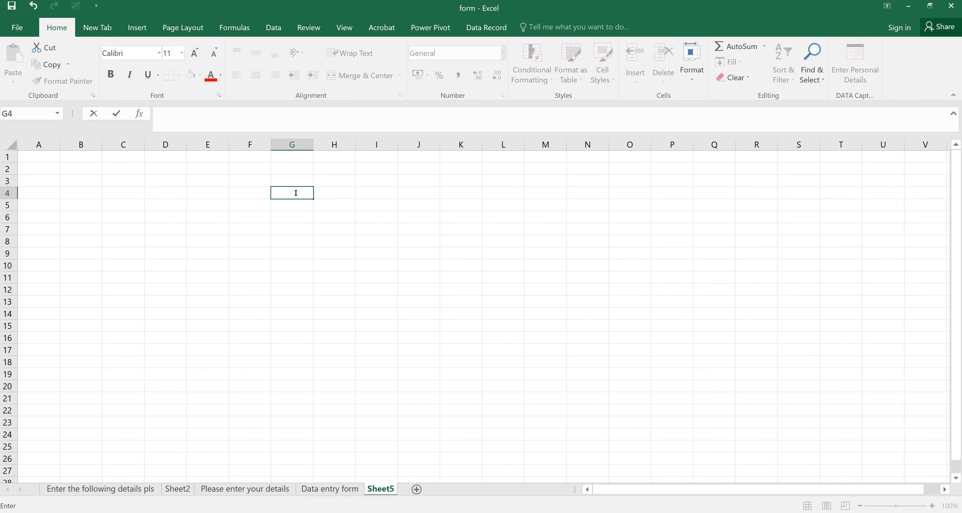
pyautogui.click(242, 178)
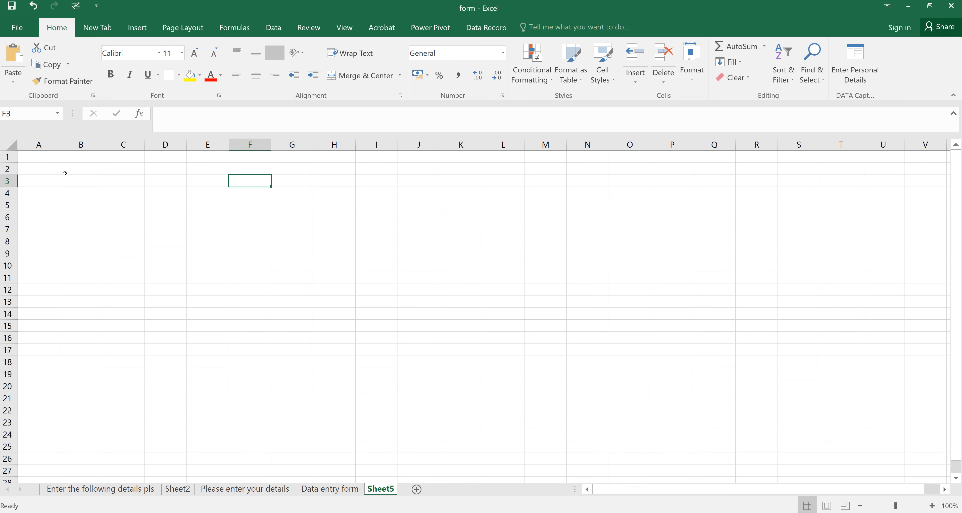
# - Enter the headers First Name, Surname and Middle across A1 to C1
pyautogui.click(27, 153)
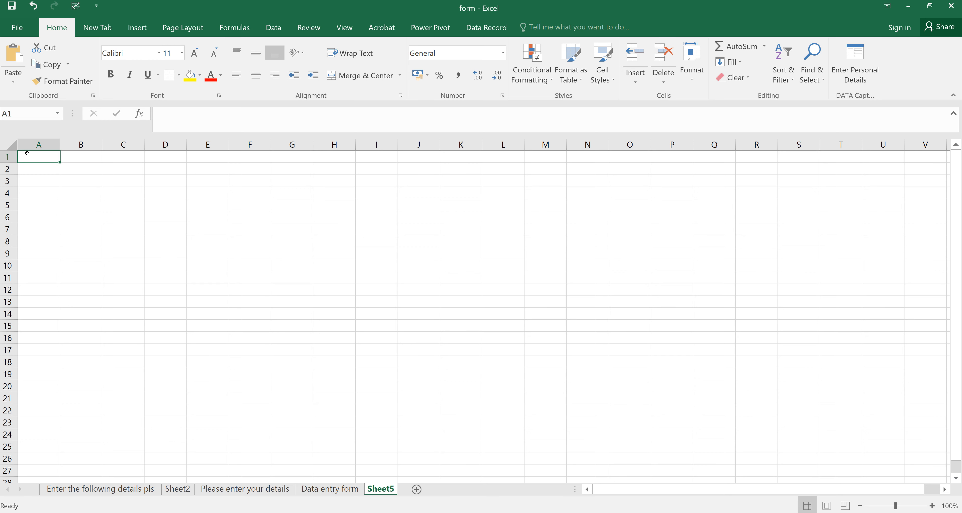
pyautogui.write('Fir')
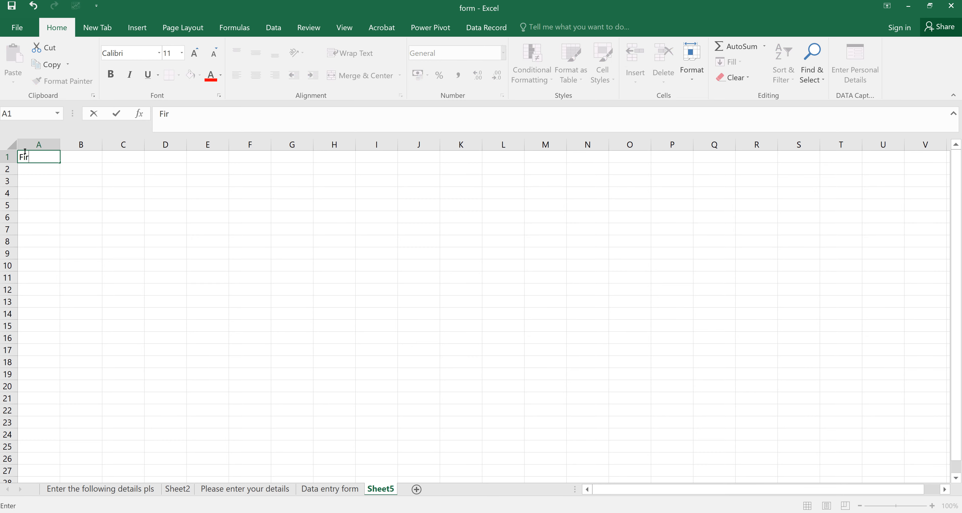
pyautogui.write('st Name')
pyautogui.press('Tab')
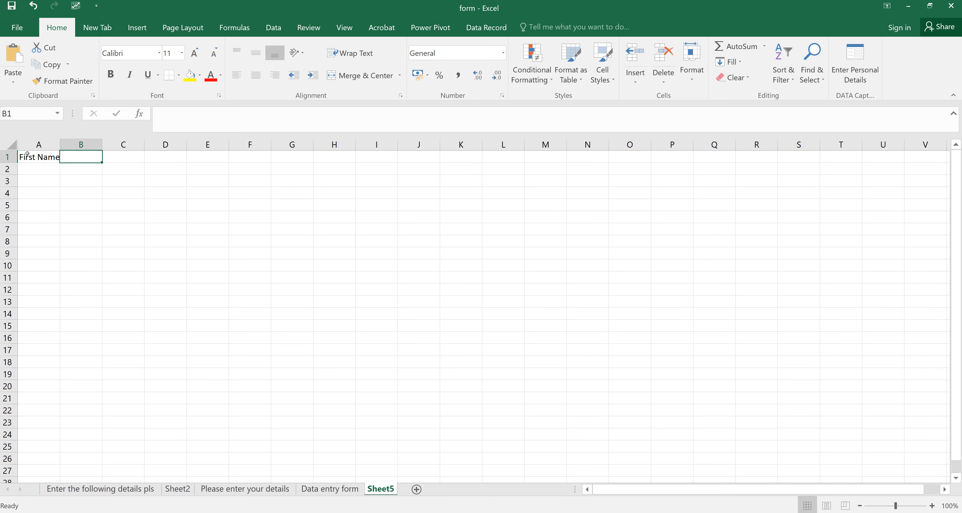
pyautogui.write('Sur')
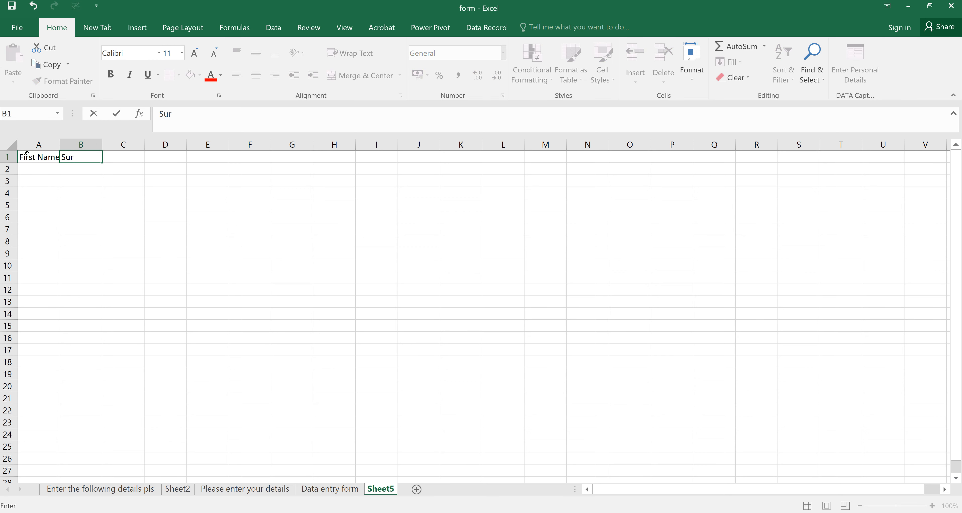
pyautogui.write('name')
pyautogui.press('Tab')
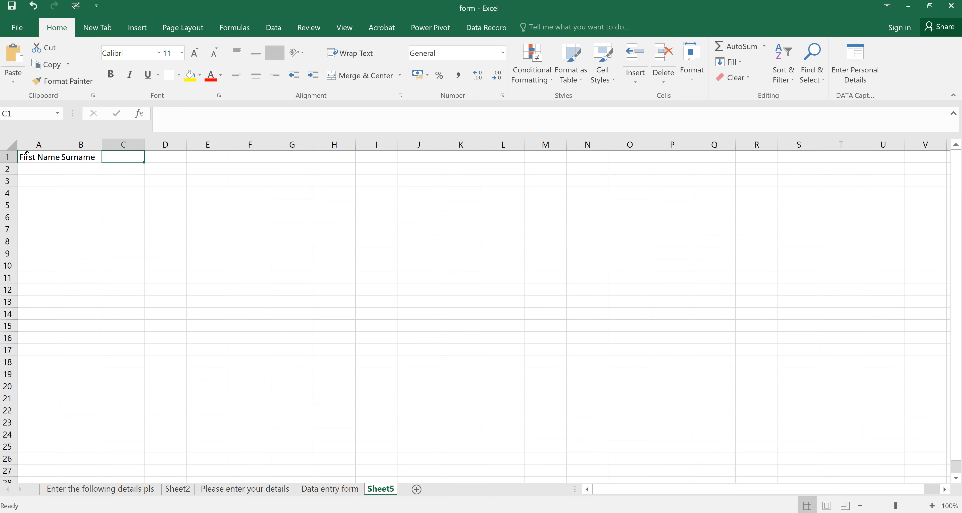
pyautogui.write('Midd')
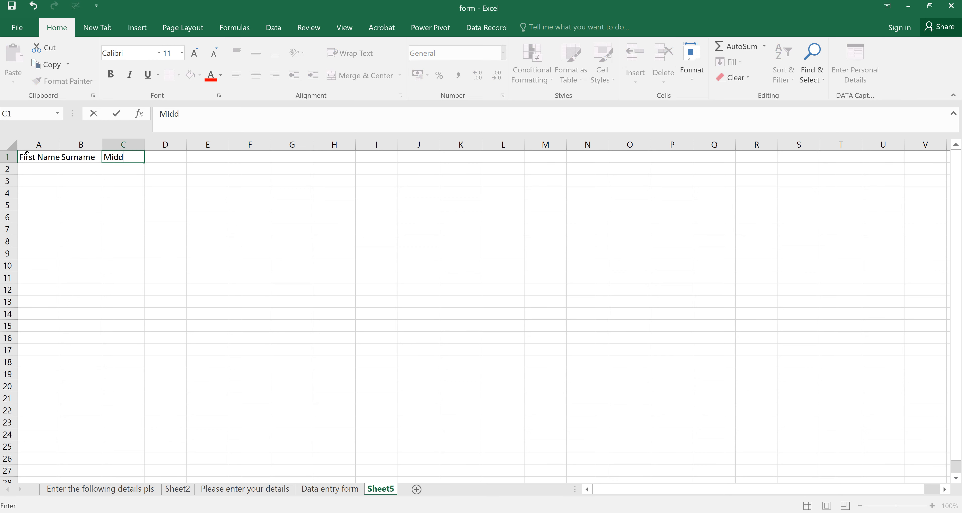
pyautogui.write('le')
pyautogui.press('Tab')
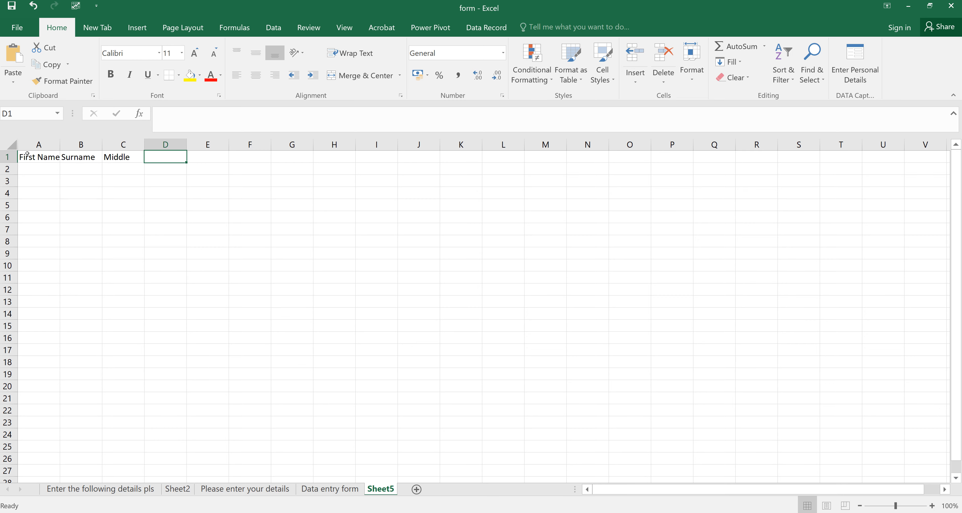
# - Extend the C1 header to 'Middle Name' and start typing 'Bir' in D1
pyautogui.press('Left')
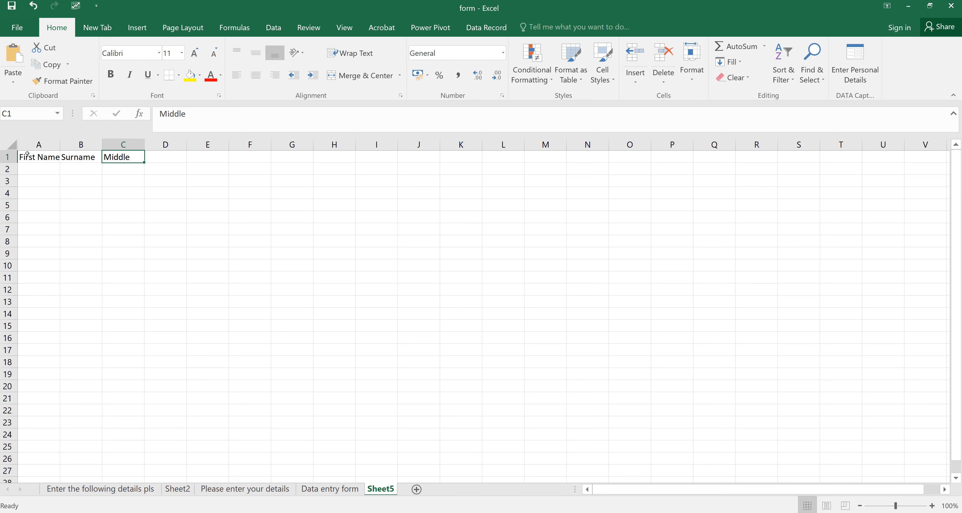
pyautogui.doubleClick(127, 155)
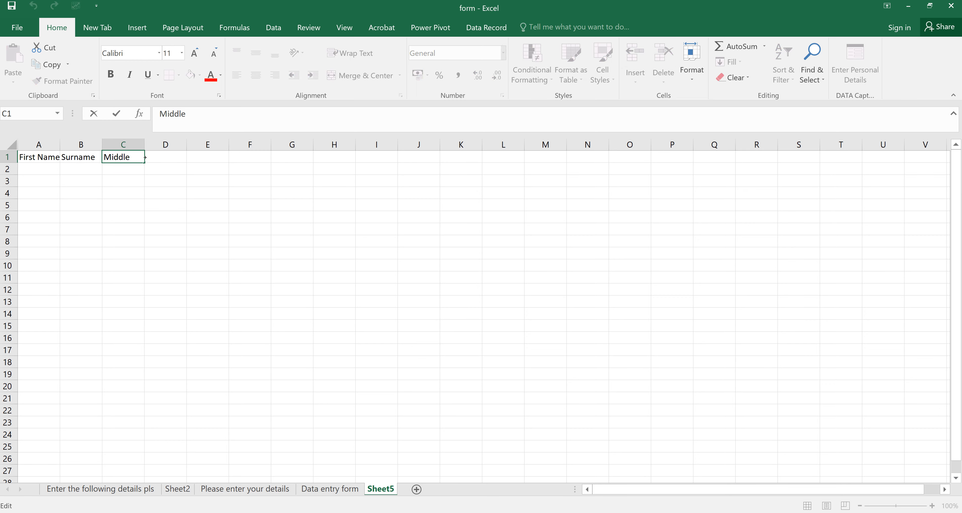
pyautogui.write('Name')
pyautogui.click(145, 157)
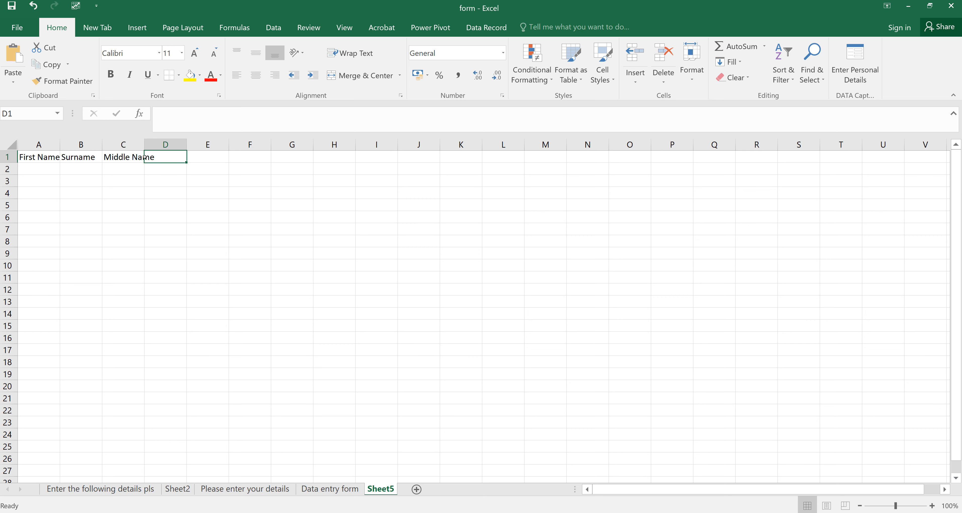
pyautogui.write('Bir')
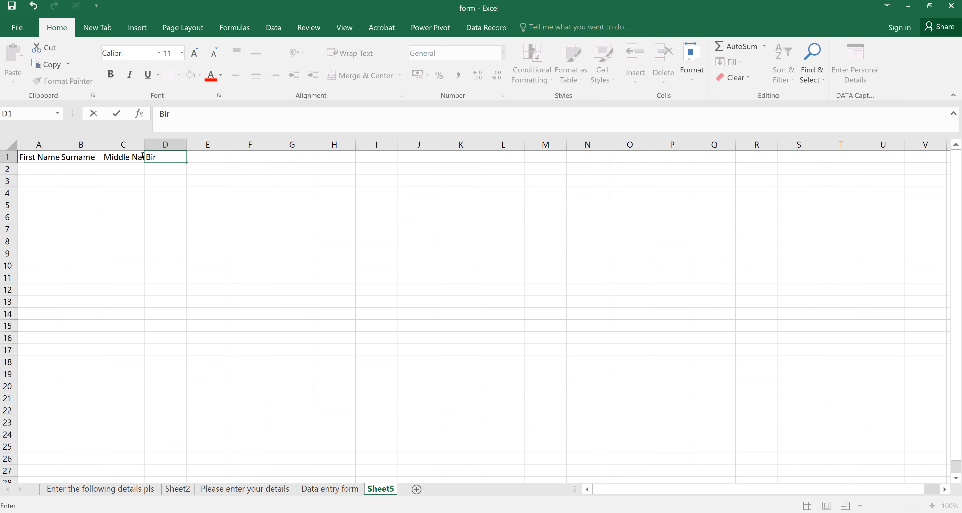
# - Replace 'Bir' and enter the headers Birthday, Phone, Email and ID Number in D1 to G1
pyautogui.press('BackSpace')
pyautogui.press('BackSpace')
pyautogui.press('BackSpace')
pyautogui.write('Birthday')
pyautogui.press('Tab')
pyautogui.write('Phone')
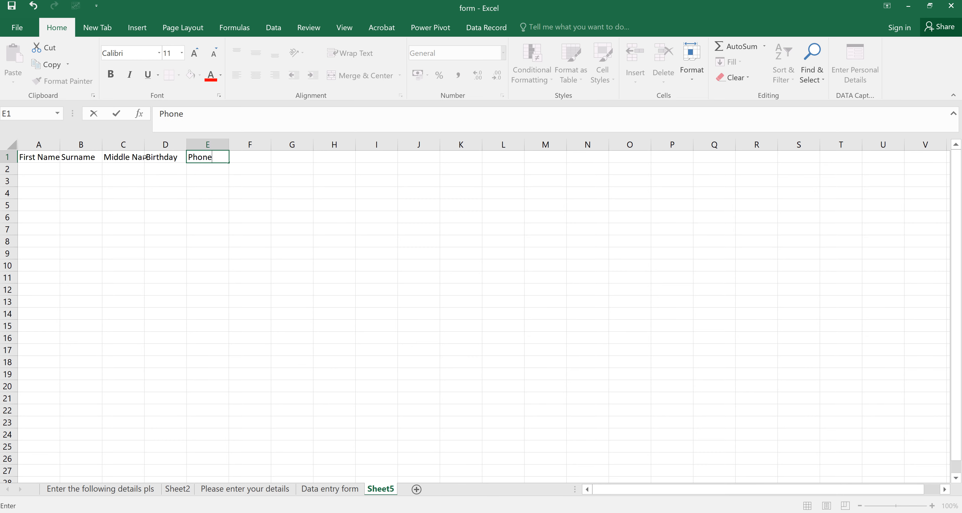
pyautogui.press('Tab')
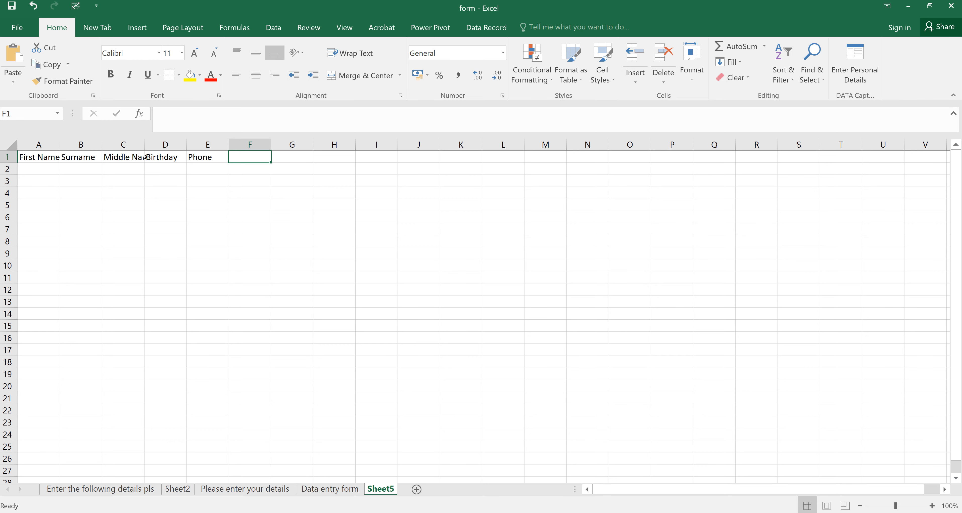
pyautogui.write('Email')
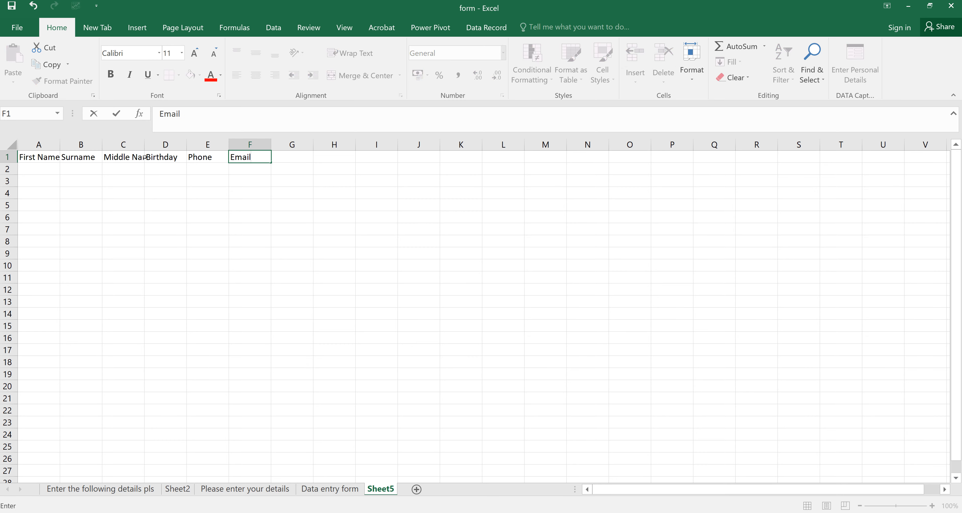
pyautogui.press('Tab')
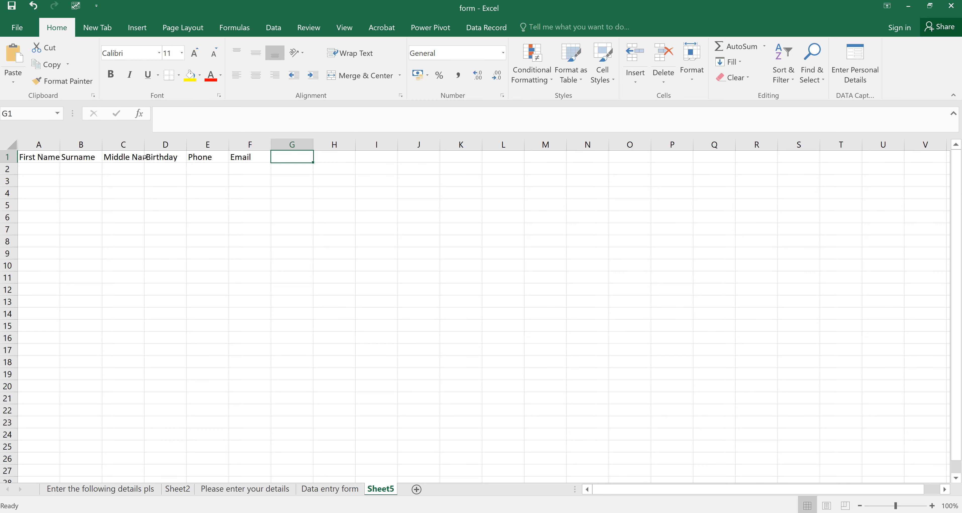
pyautogui.write('ID')
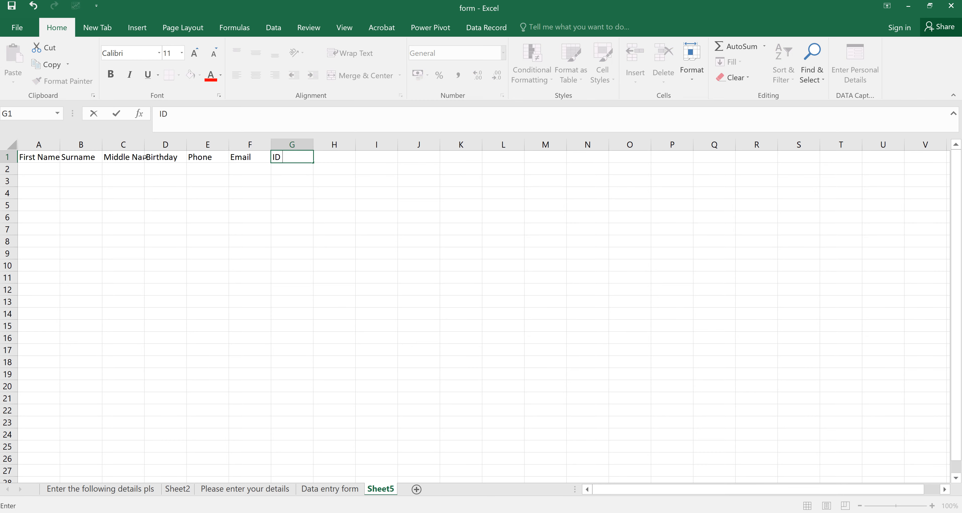
pyautogui.write(' Number')
# - Bold the A1:G1 headers and rename Sheet5 to 'Data capture form'
pyautogui.moveTo(22, 160); pyautogui.dragTo(250, 157)
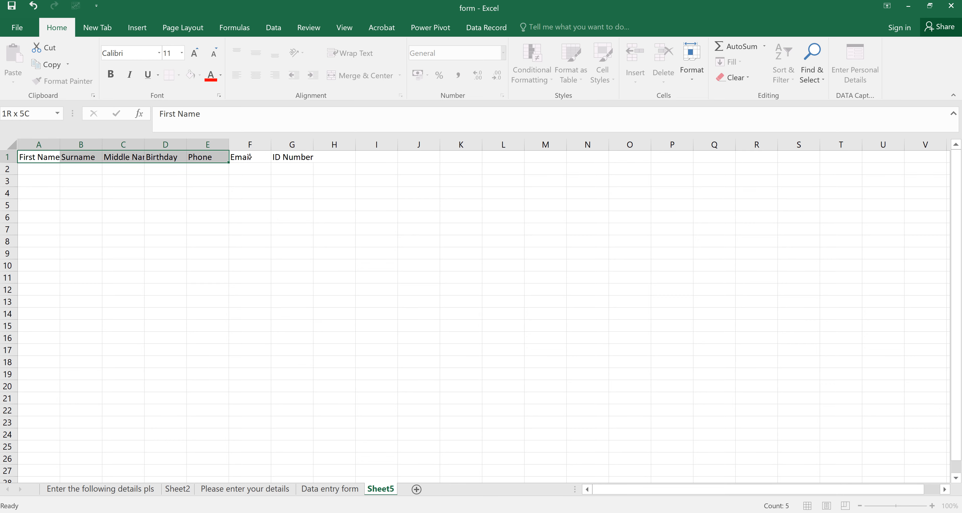
pyautogui.moveTo(249, 157); pyautogui.dragTo(300, 153)
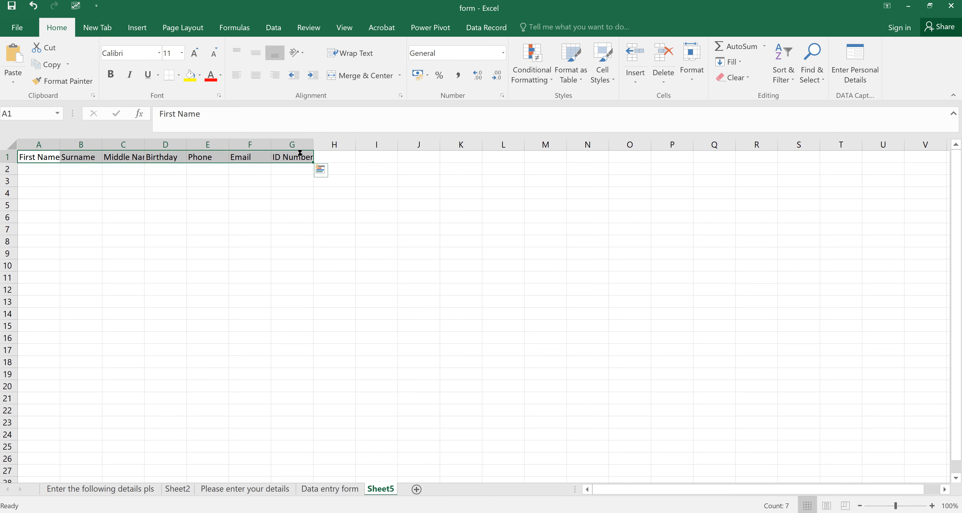
pyautogui.hotkey('ctrl', 'b')
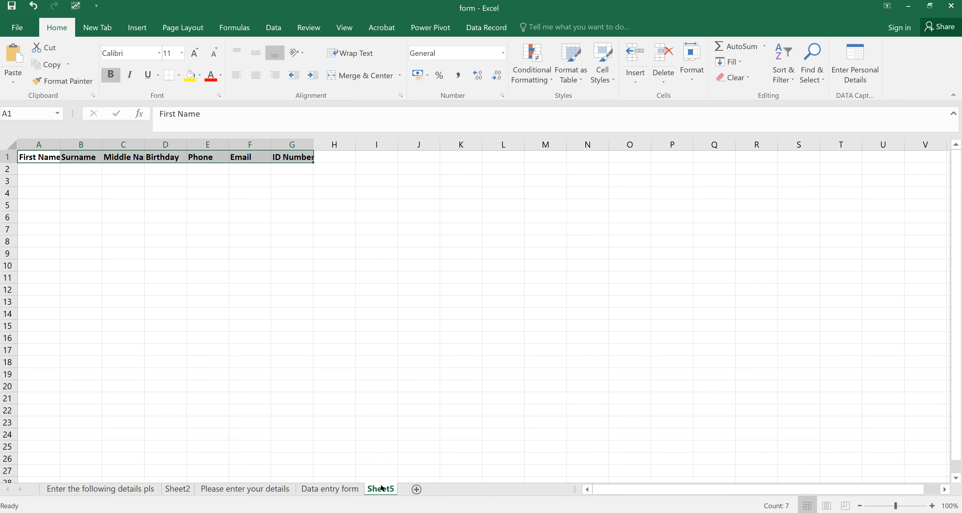
pyautogui.doubleClick(381, 488)
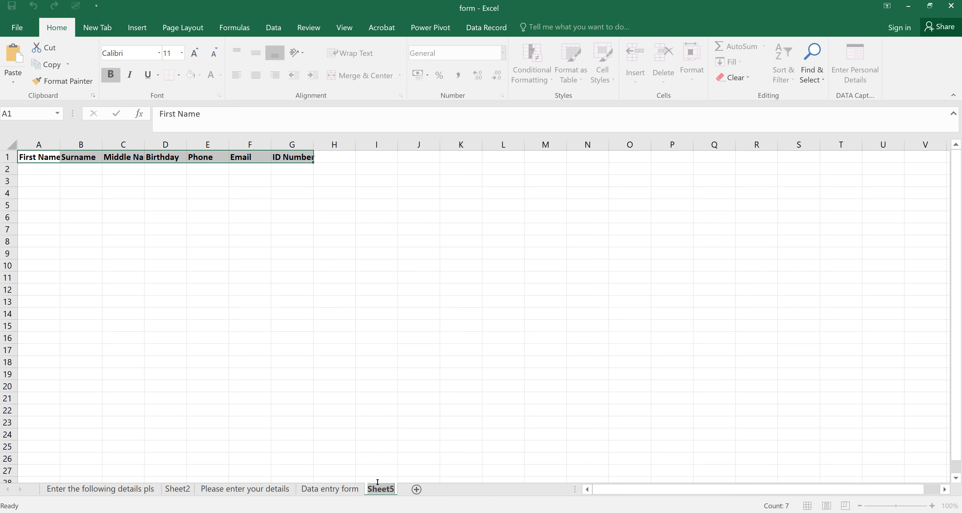
pyautogui.write('Data cap')
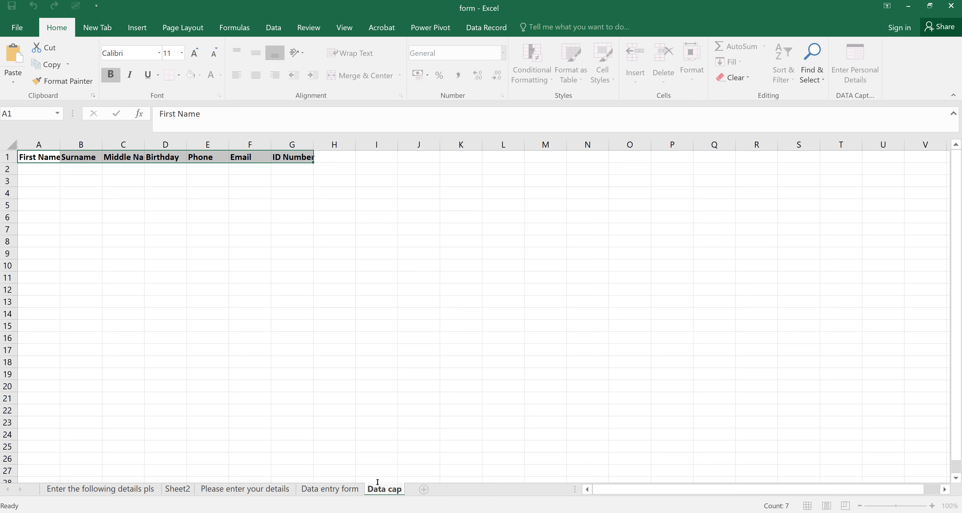
pyautogui.write('ture form')
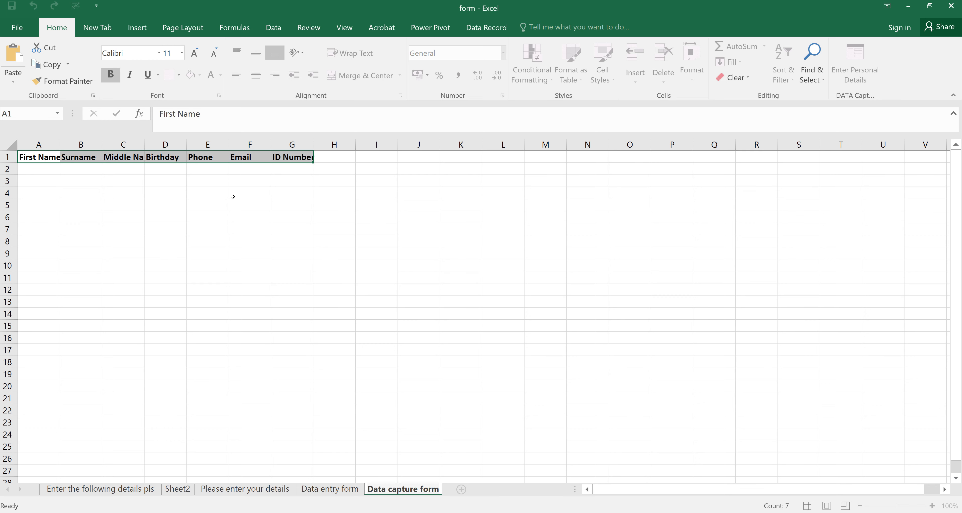
# - Widen columns A, B, C, E, F and G so every header shows in full
pyautogui.moveTo(60, 145); pyautogui.dragTo(95, 141)
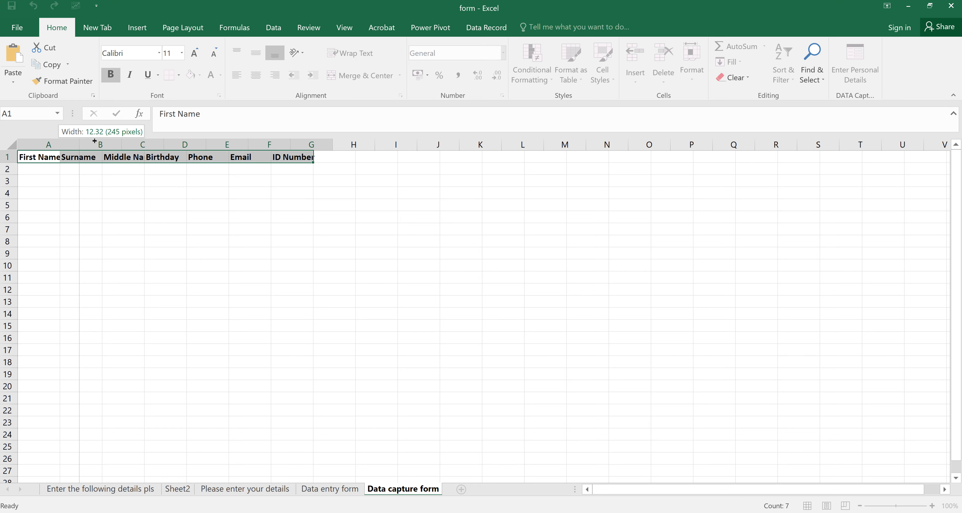
pyautogui.moveTo(95, 141); pyautogui.dragTo(98, 143)
pyautogui.moveTo(183, 144); pyautogui.dragTo(197, 143)
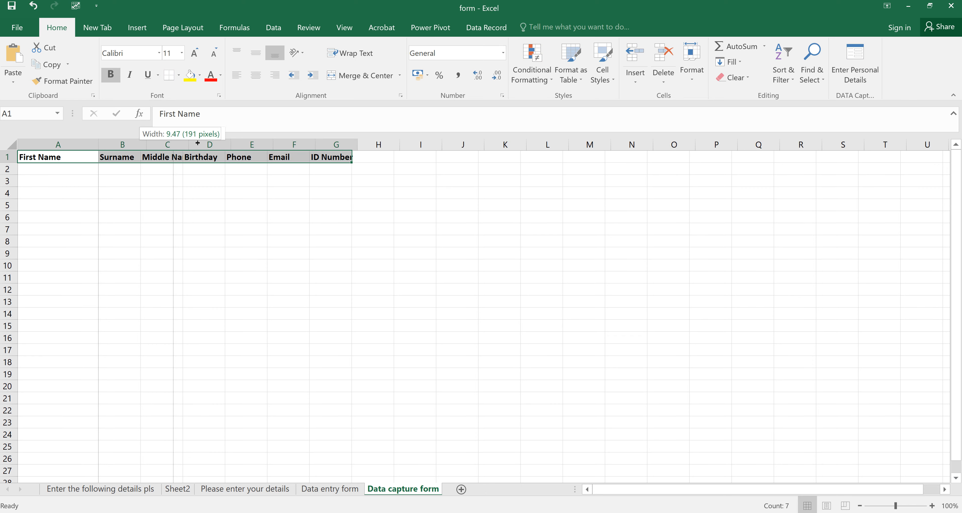
pyautogui.moveTo(197, 143); pyautogui.dragTo(201, 143)
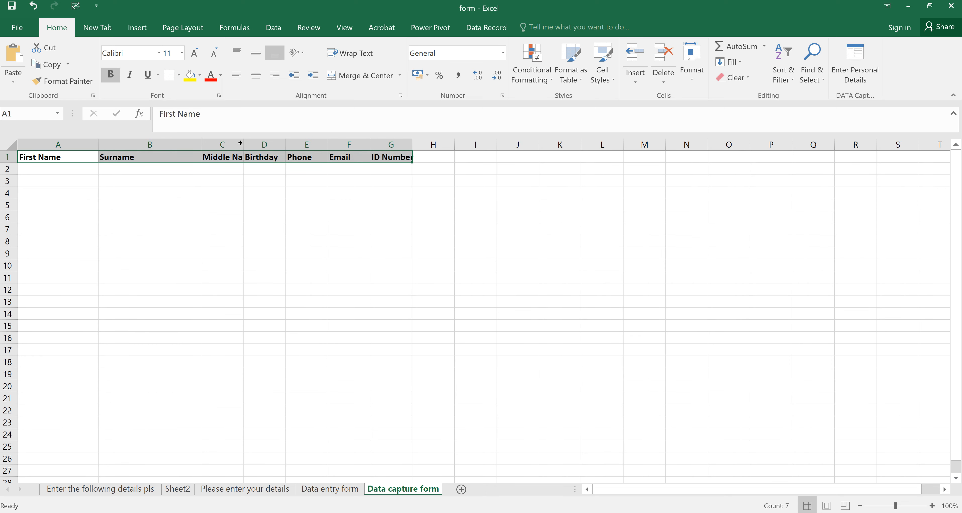
pyautogui.moveTo(241, 143); pyautogui.dragTo(291, 148)
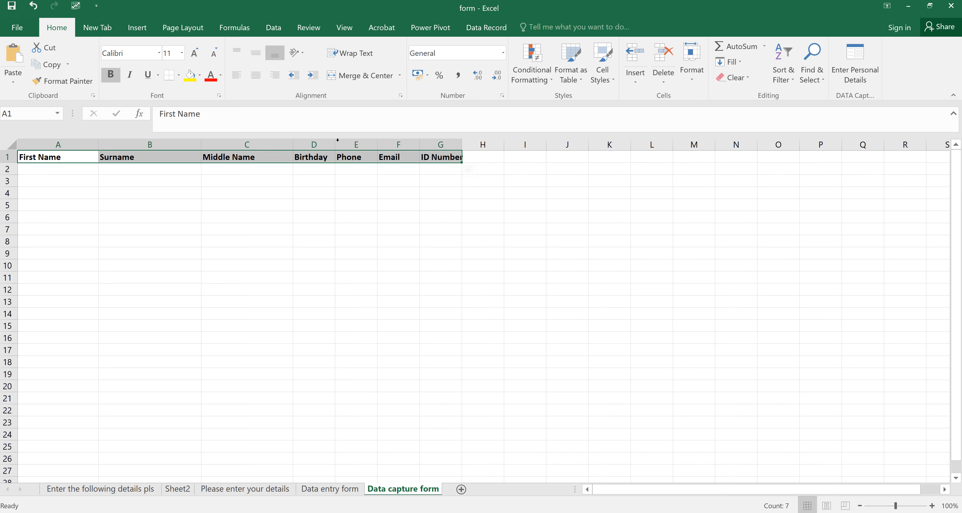
pyautogui.moveTo(377, 144); pyautogui.dragTo(444, 144)
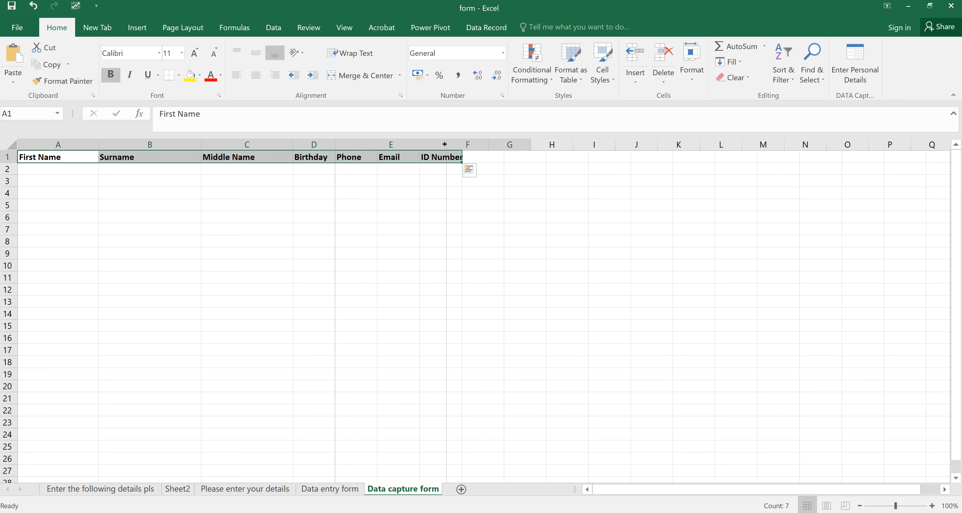
pyautogui.moveTo(489, 145); pyautogui.dragTo(547, 148)
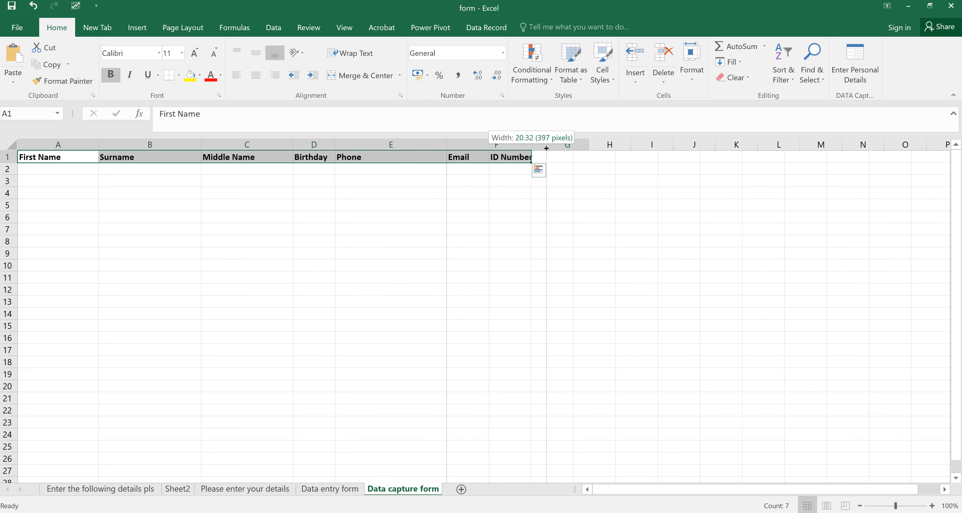
pyautogui.moveTo(546, 148); pyautogui.dragTo(549, 145)
pyautogui.moveTo(592, 144); pyautogui.dragTo(662, 138)
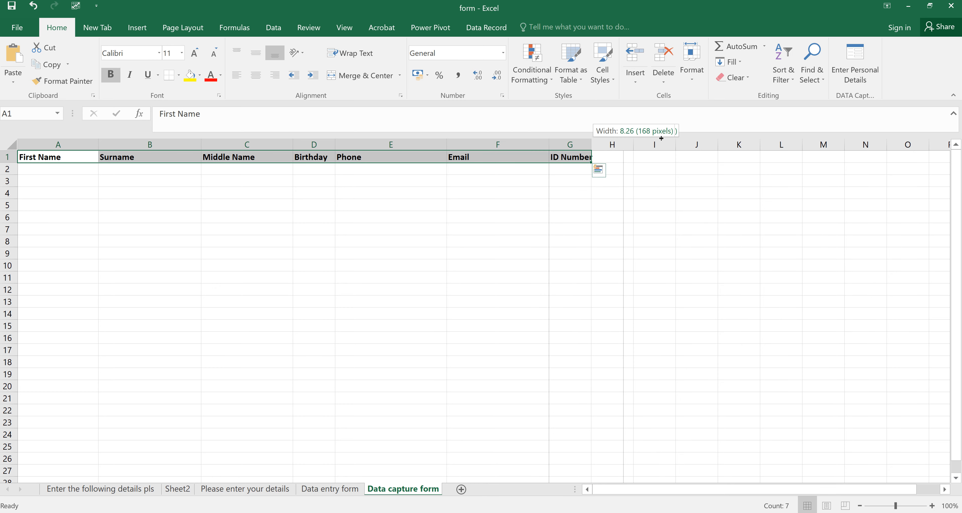
pyautogui.moveTo(661, 138); pyautogui.dragTo(666, 140)
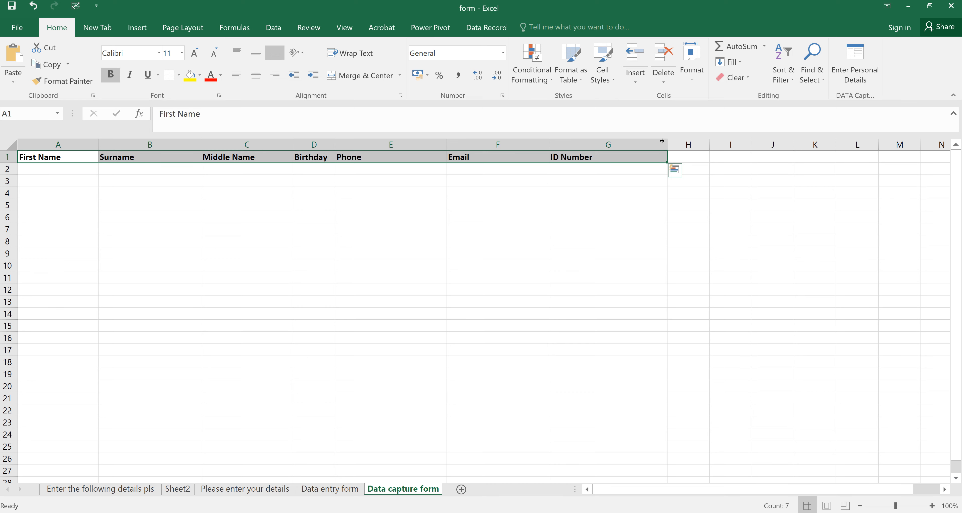
# - Convert A1:G1 into a table with 'My table has headers' ticked
pyautogui.click(138, 28)
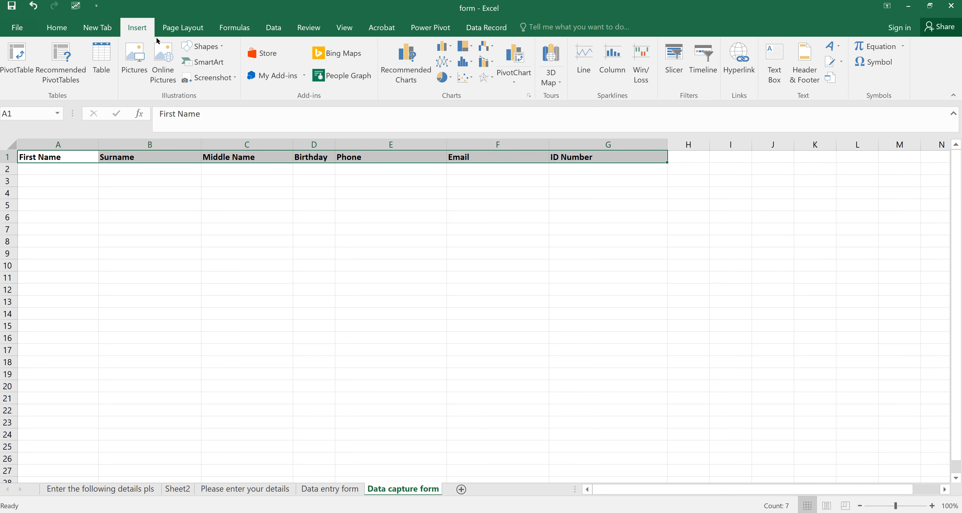
pyautogui.hotkey('ctrl', 't')
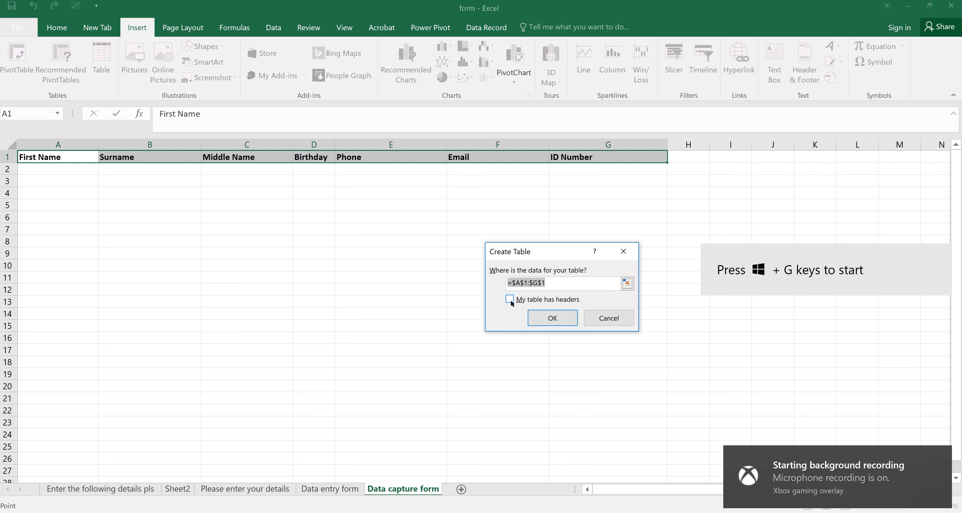
pyautogui.click(511, 298)
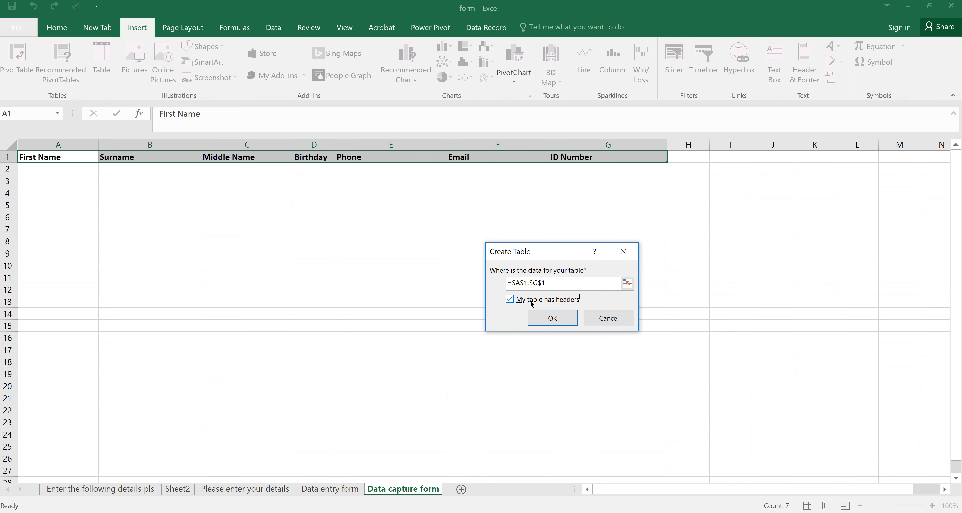
pyautogui.click(551, 316)
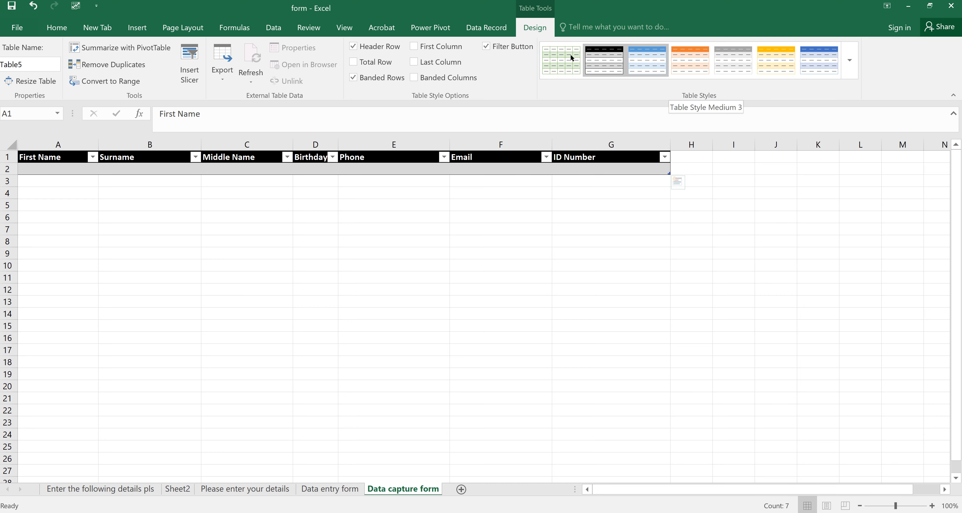
# - Apply Table Style Dark 3 to the table and select A2 for data entry
pyautogui.click(847, 59)
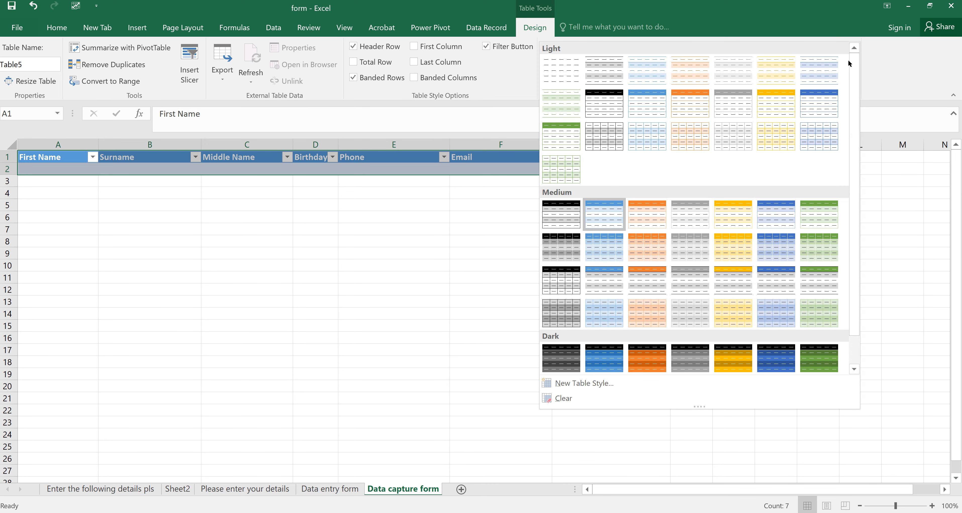
pyautogui.click(647, 361)
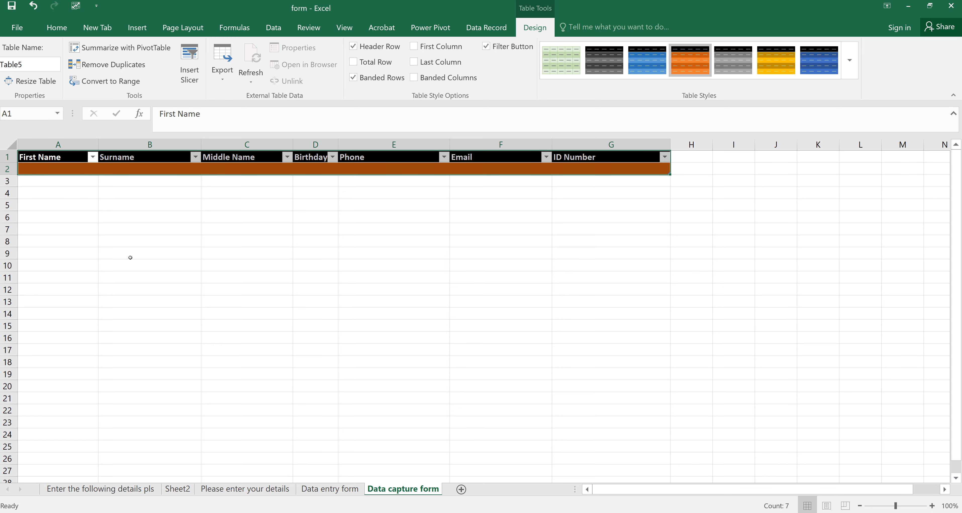
pyautogui.click(57, 166)
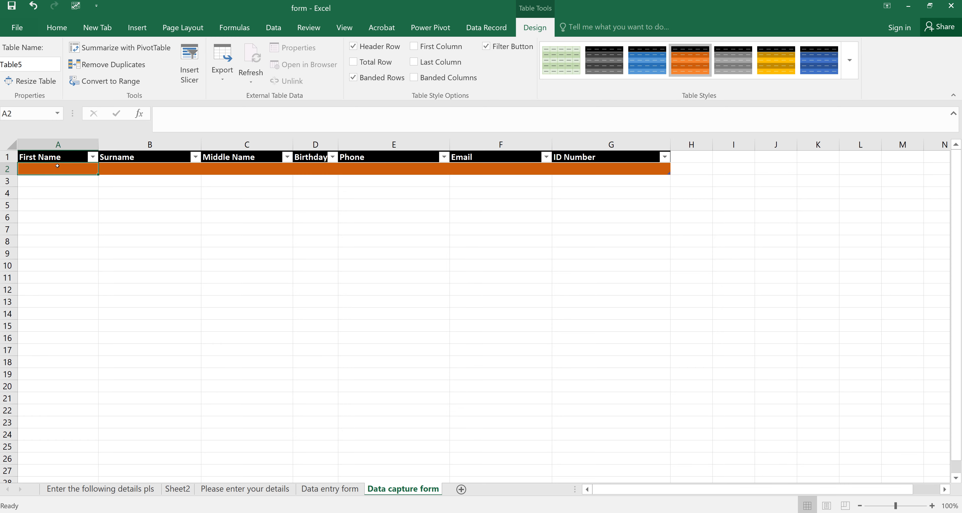
# - Type test entries in A2 and A3, then clear them to leave two empty table rows
pyautogui.write('cvcvcvc')
pyautogui.press('Return')
pyautogui.write('dvdv')
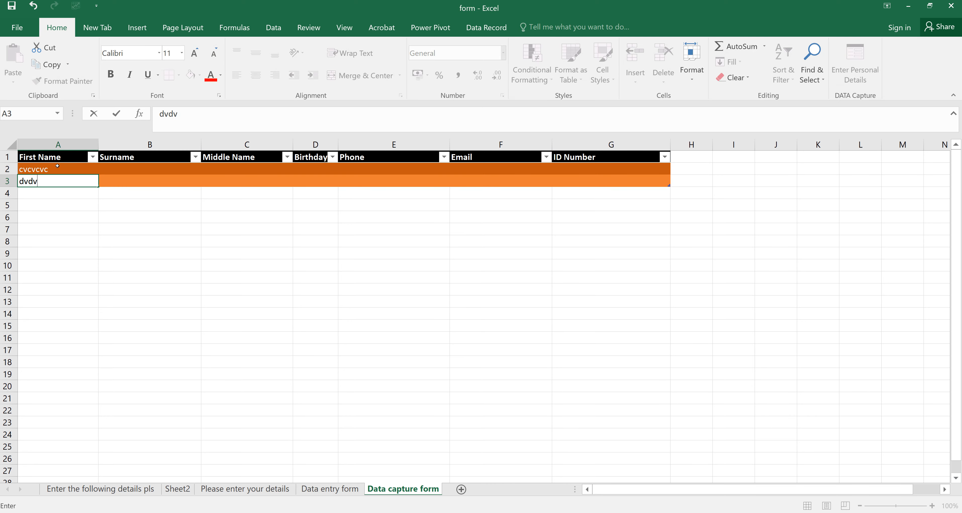
pyautogui.press('Return')
pyautogui.write('dcv')
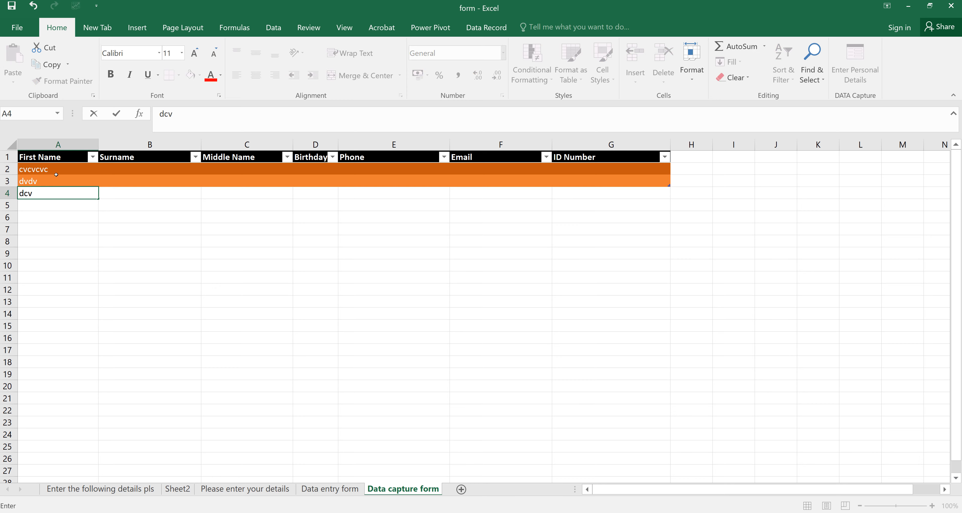
pyautogui.press('BackSpace')
pyautogui.press('BackSpace')
pyautogui.press('BackSpace')
pyautogui.click(48, 176)
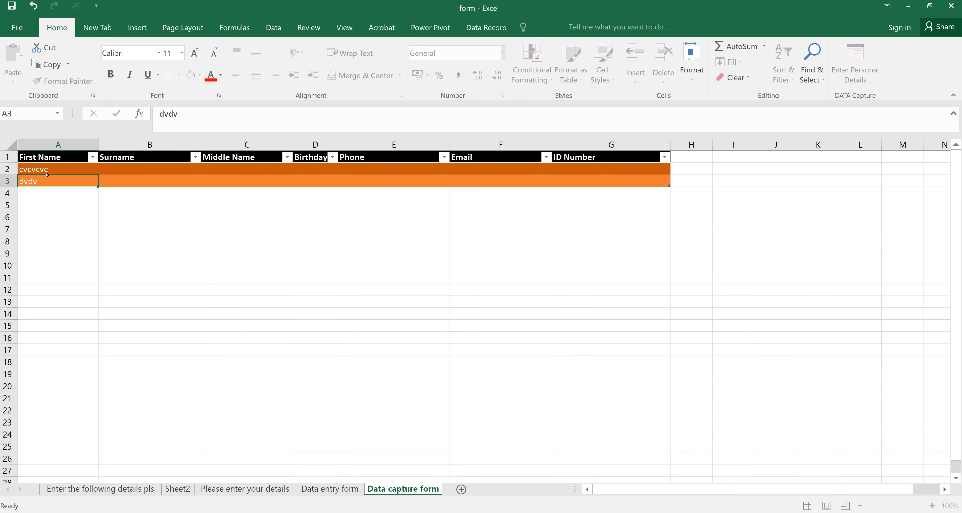
pyautogui.press('BackSpace')
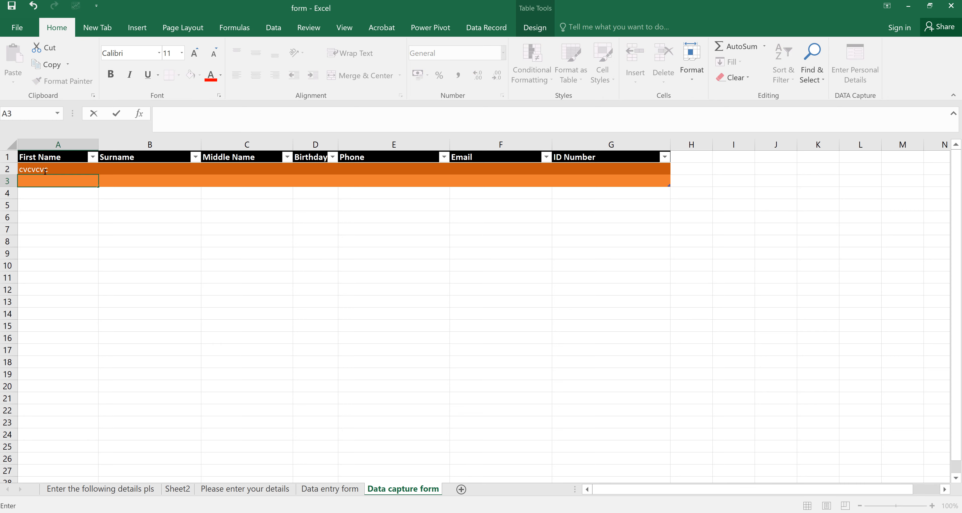
pyautogui.click(50, 169)
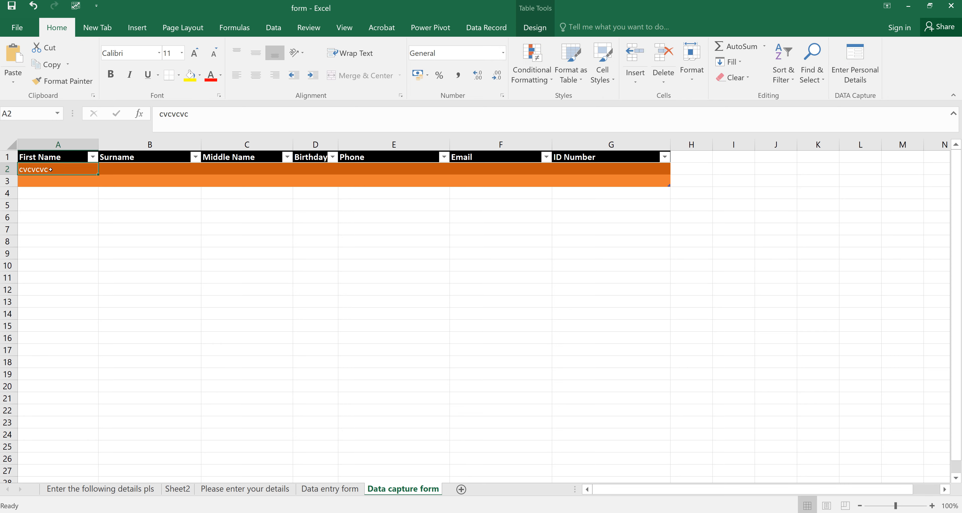
pyautogui.press('BackSpace')
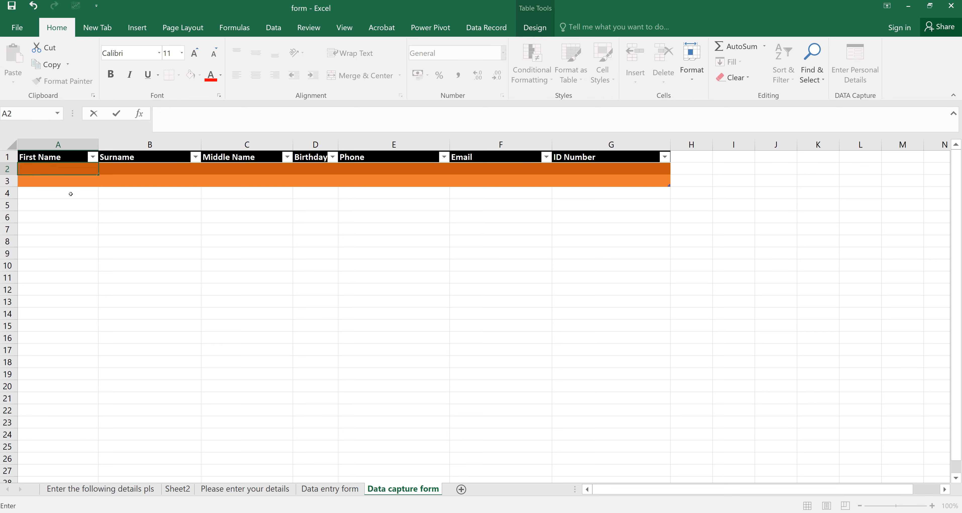
pyautogui.click(112, 198)
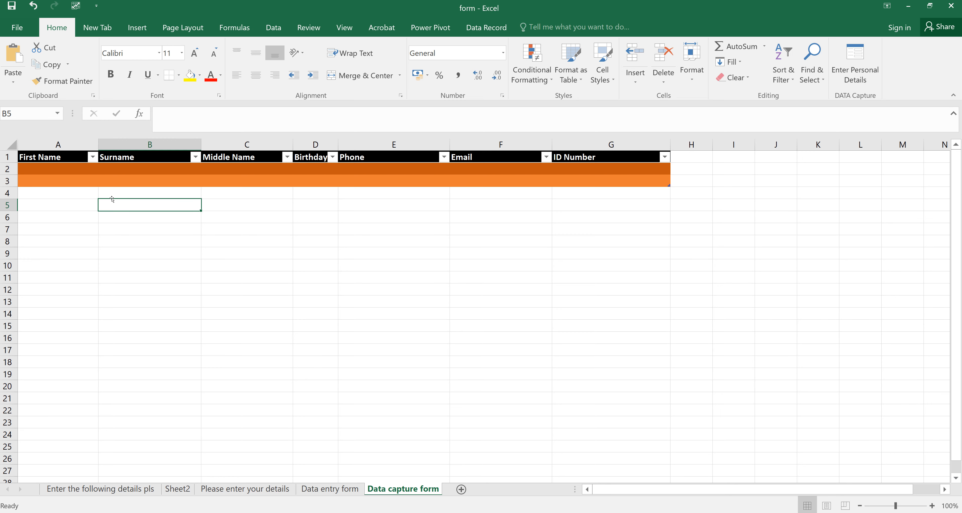
# - Open the Excel Options dialog from the File menu
pyautogui.click(20, 30)
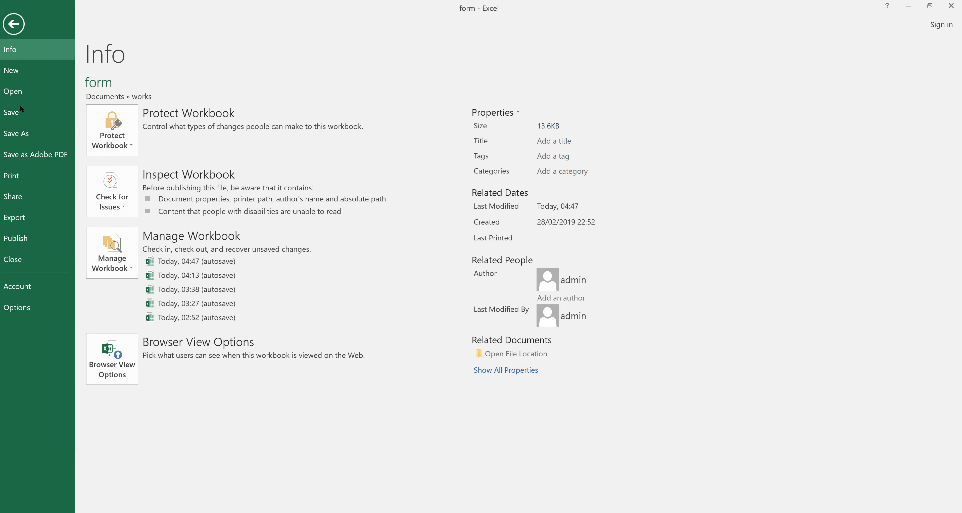
pyautogui.click(23, 310)
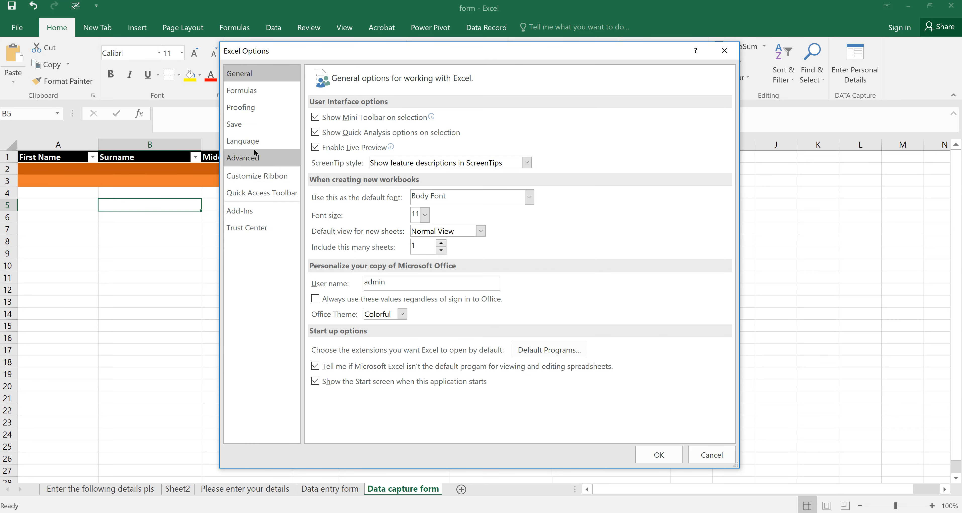
# - In Customize Ribbon, list Commands Not in the Ribbon and select Form...
pyautogui.click(248, 179)
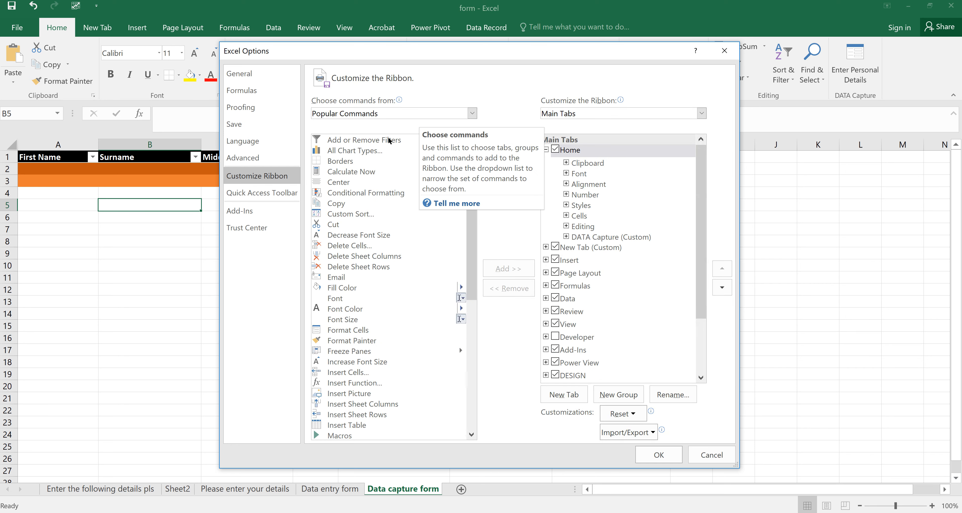
pyautogui.click(467, 114)
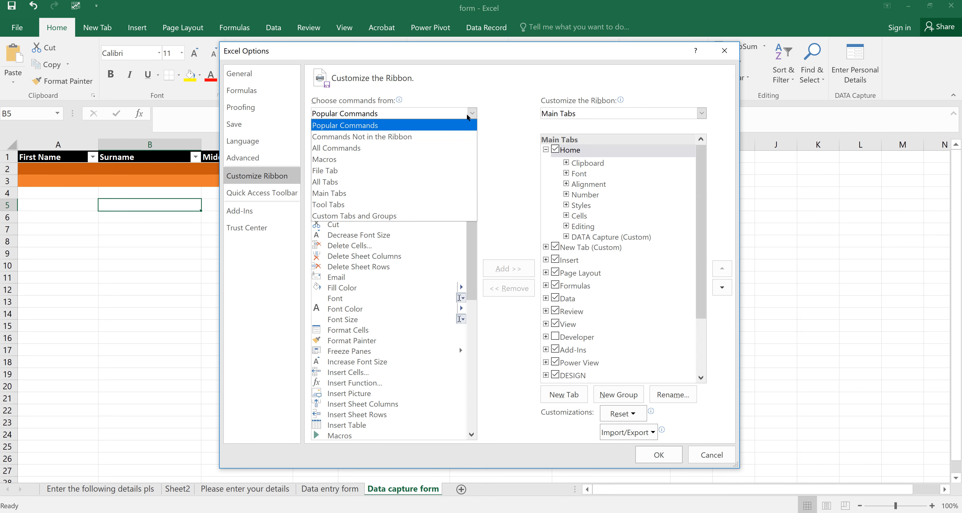
pyautogui.click(391, 136)
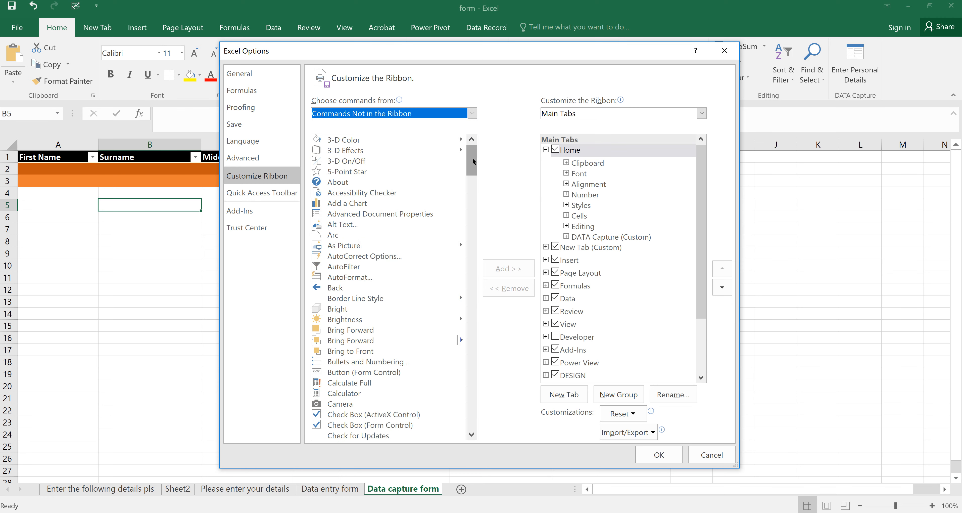
pyautogui.moveTo(473, 162); pyautogui.dragTo(481, 232)
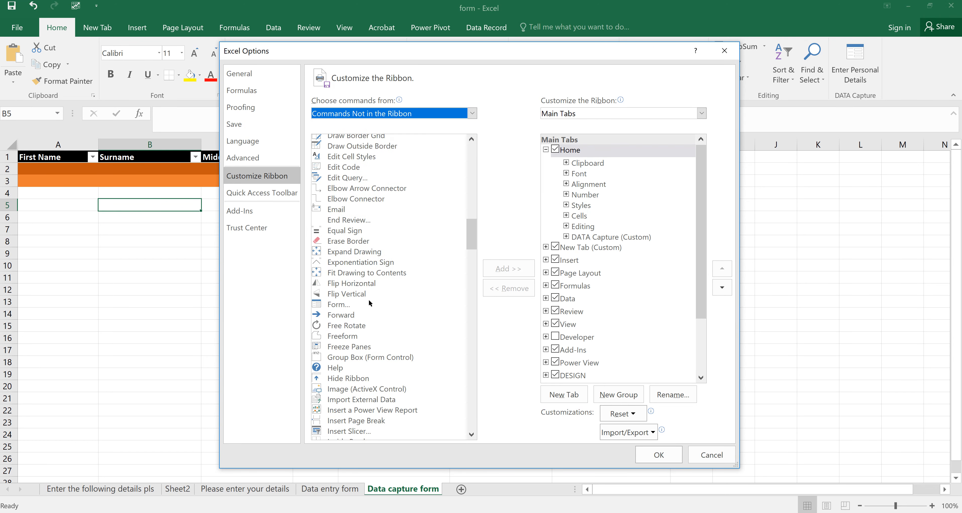
pyautogui.click(339, 305)
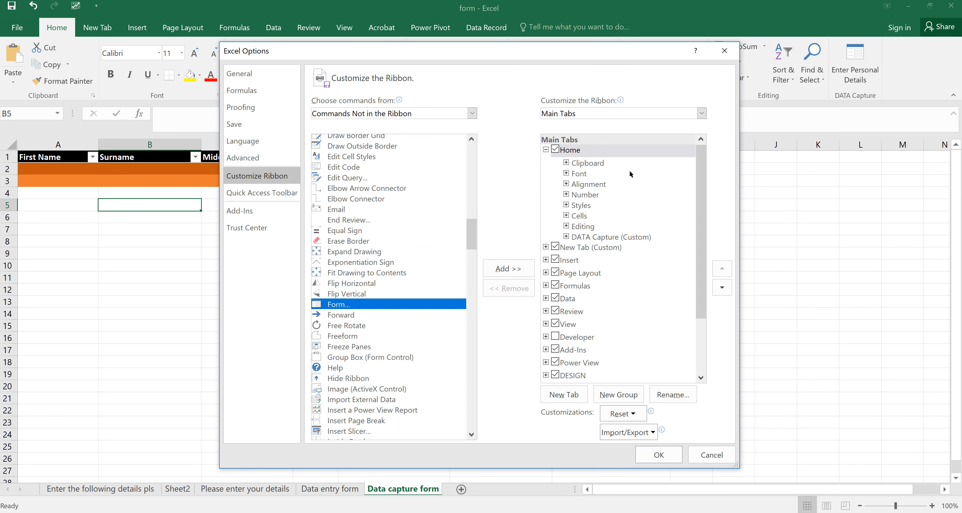
pyautogui.click(546, 149)
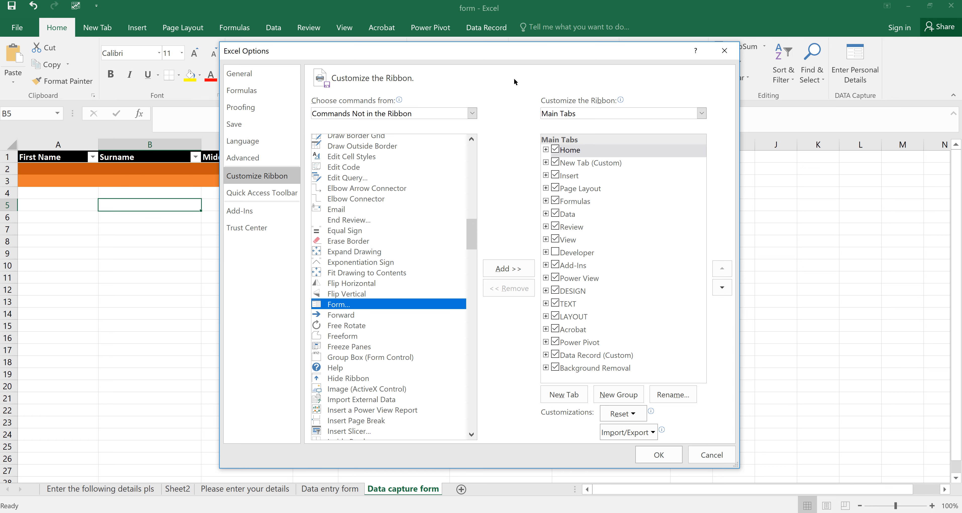
# - Create a new custom ribbon tab whose group is renamed 'Data Capture' with the ring symbol
pyautogui.click(560, 388)
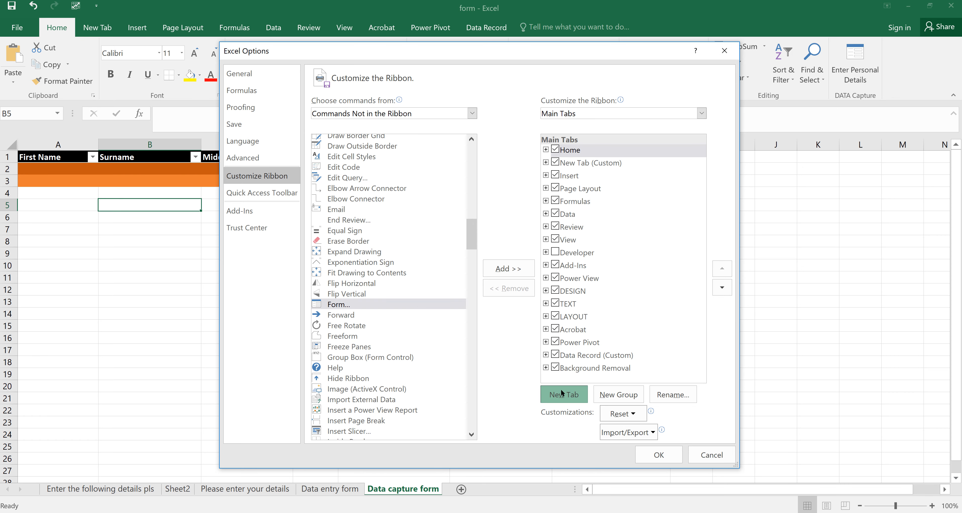
pyautogui.click(606, 179)
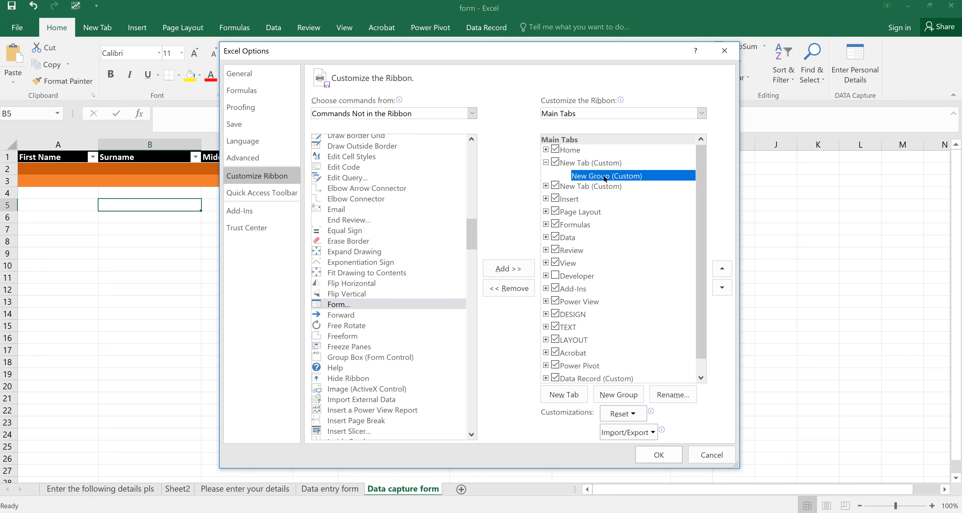
pyautogui.click(665, 395)
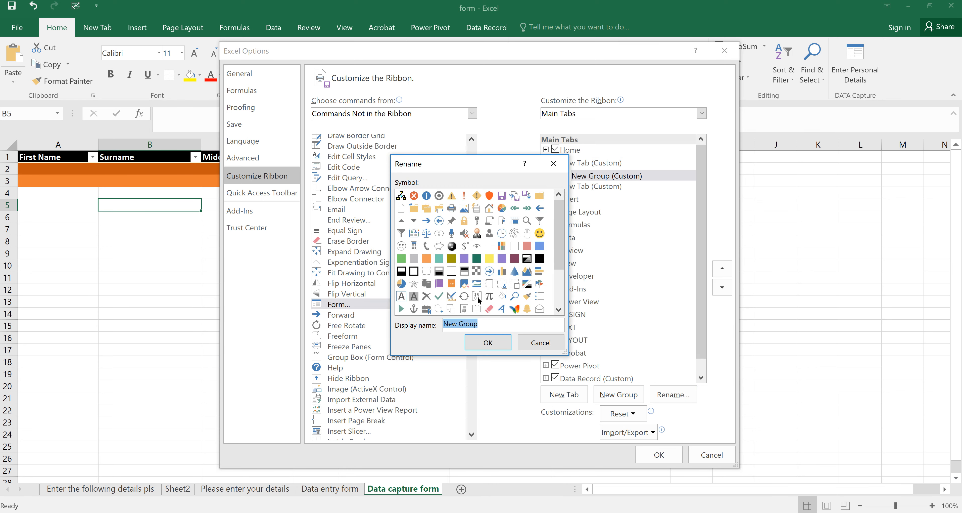
pyautogui.click(439, 196)
pyautogui.write('S')
pyautogui.press('BackSpace')
pyautogui.write('Dat')
pyautogui.write('a c')
pyautogui.write('Captur')
pyautogui.write('e')
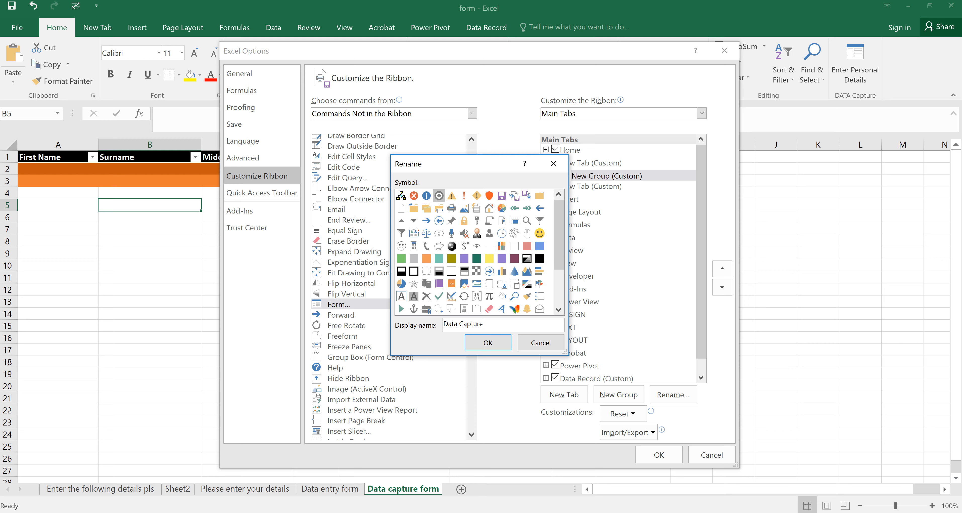
pyautogui.click(440, 196)
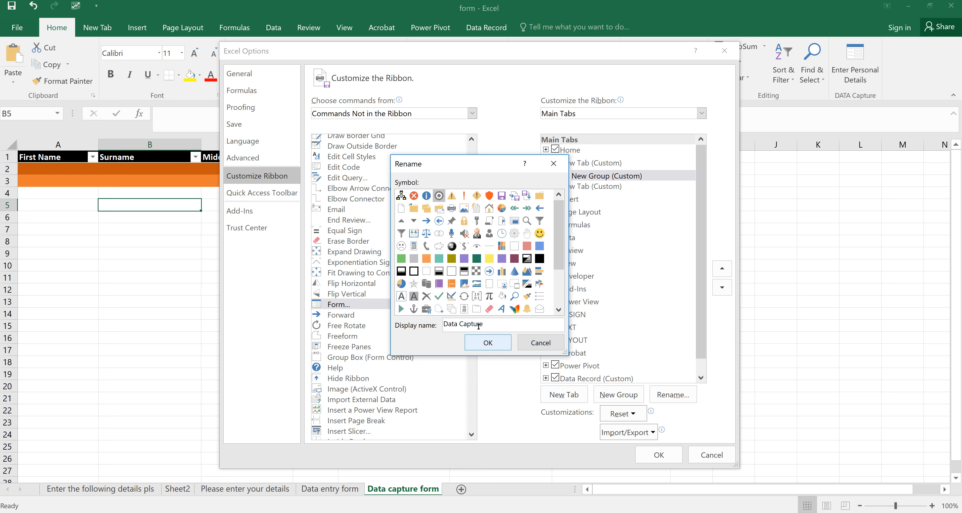
pyautogui.click(488, 342)
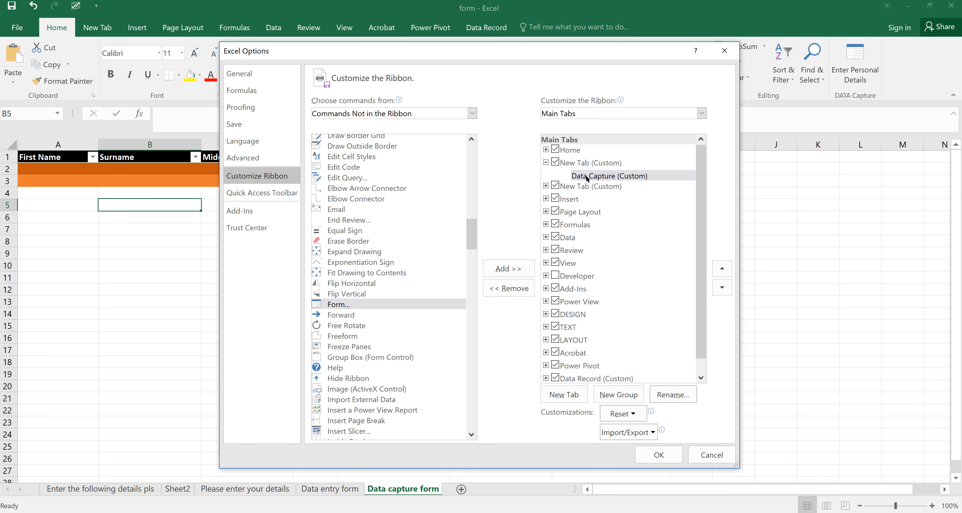
pyautogui.click(371, 305)
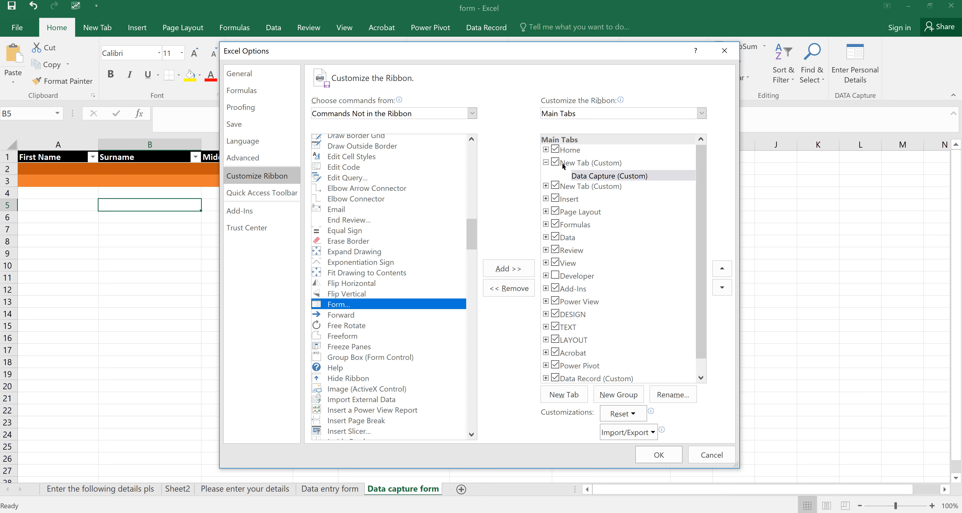
pyautogui.click(575, 165)
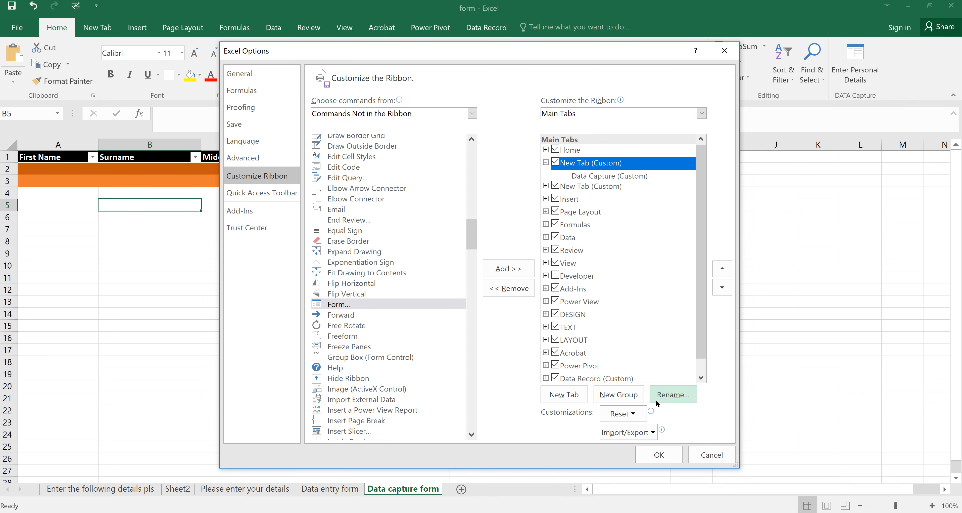
# - Rename the custom tab to 'Dataset', then select the Data Capture group and the Form command
pyautogui.click(666, 390)
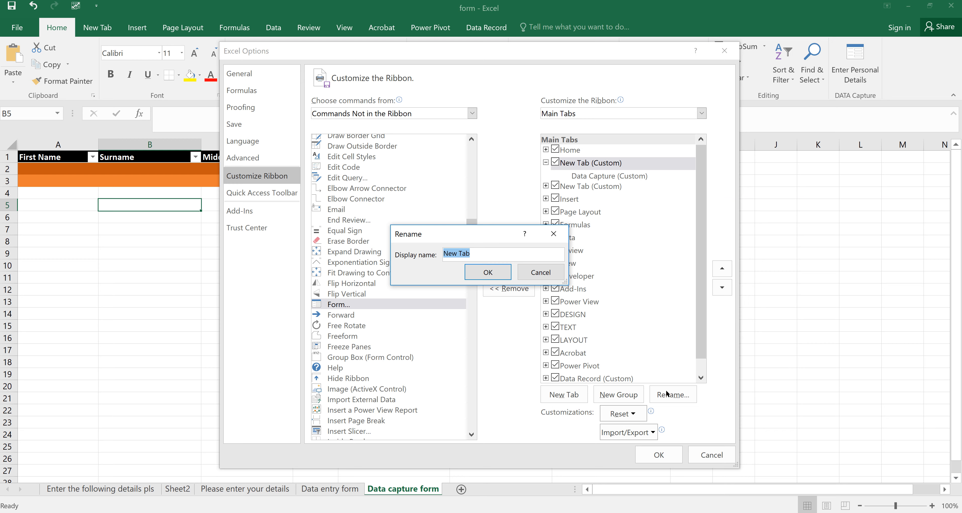
pyautogui.write('Data')
pyautogui.press('BackSpace')
pyautogui.write('set')
pyautogui.click(490, 272)
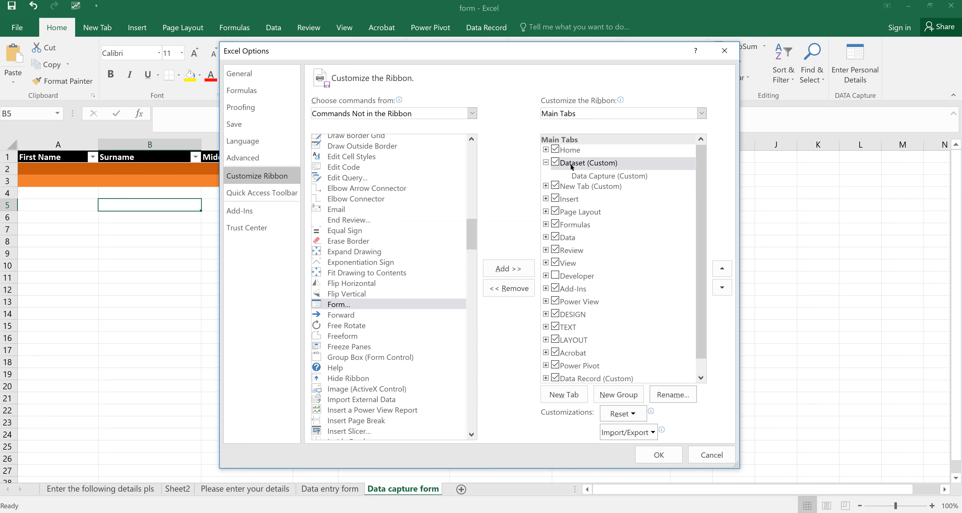
pyautogui.click(595, 173)
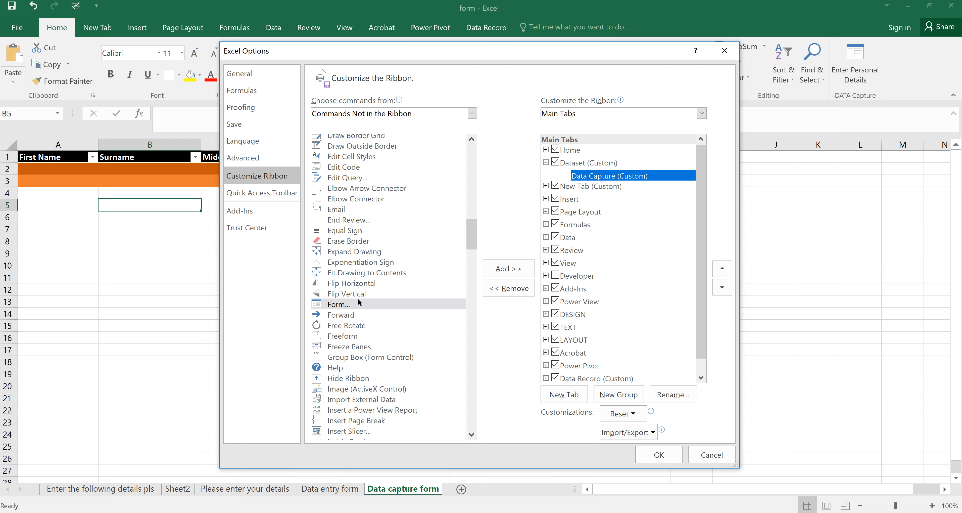
pyautogui.click(351, 301)
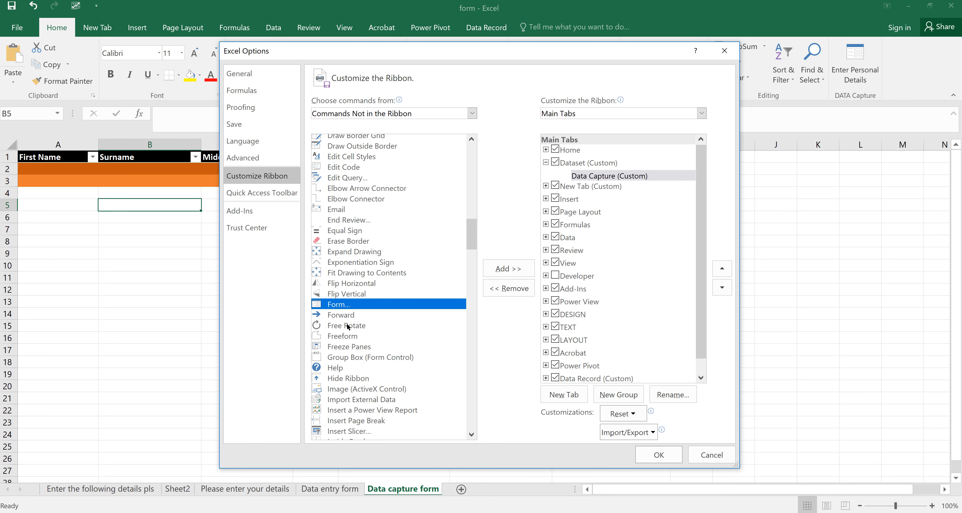
# - Add the Form command to the Data Capture group and give it the ring symbol
pyautogui.click(511, 268)
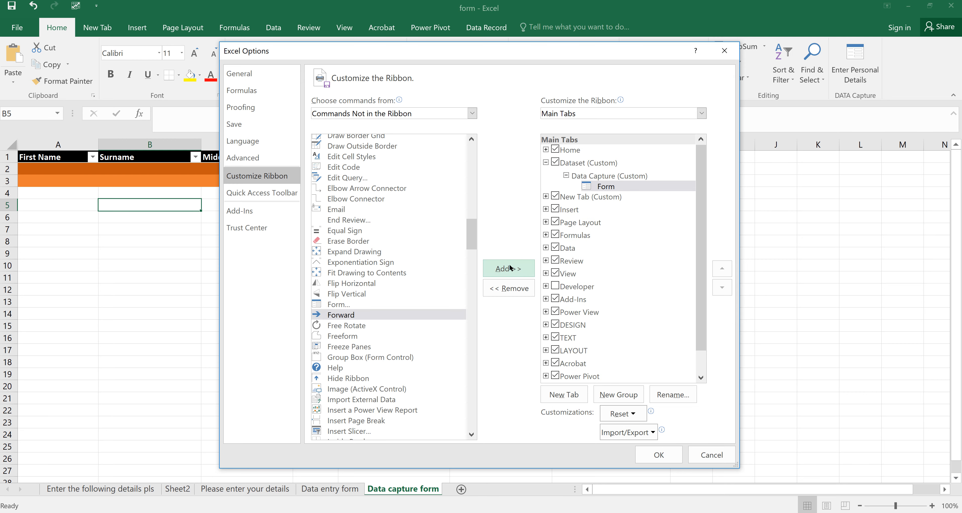
pyautogui.click(603, 186)
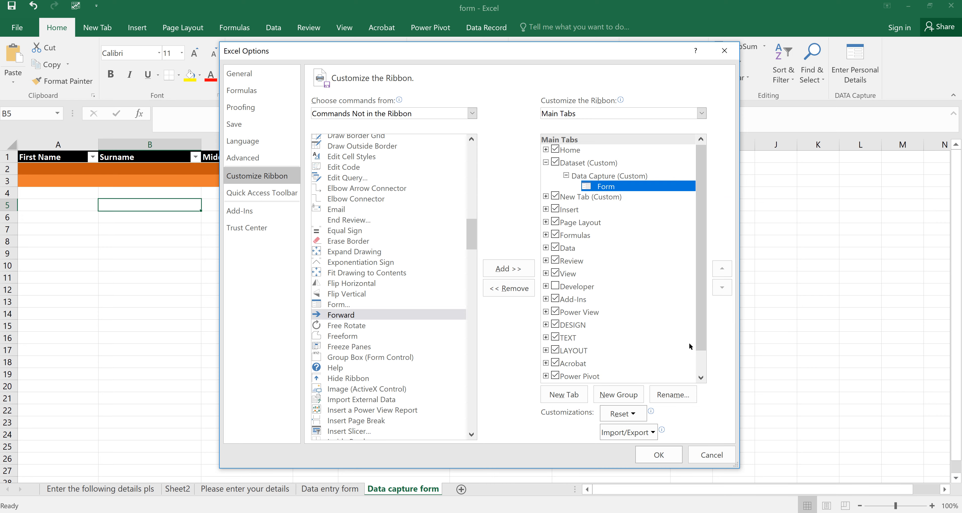
pyautogui.click(671, 394)
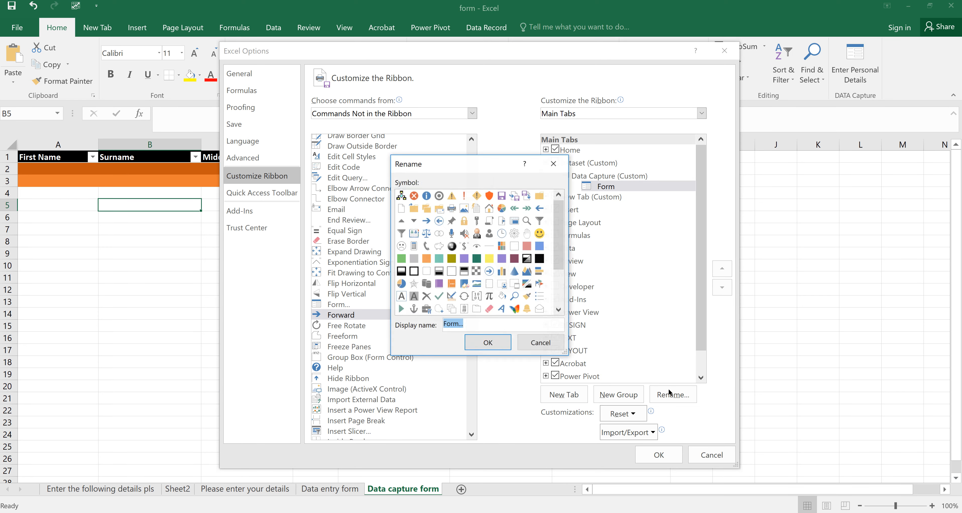
pyautogui.click(439, 195)
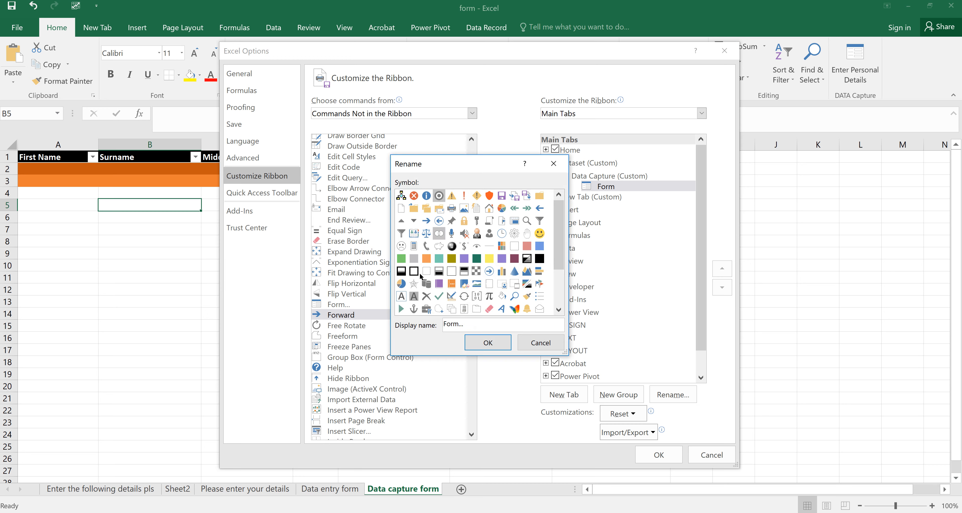
pyautogui.doubleClick(458, 323)
pyautogui.click(458, 323)
pyautogui.press('Delete')
pyautogui.press('Delete')
pyautogui.press('Delete')
# - Name the command 'Personal Details Entry Form' and apply the ribbon changes
pyautogui.write('Enter de')
pyautogui.press('BackSpace')
pyautogui.press('BackSpace')
pyautogui.write('Your')
pyautogui.press('BackSpace')
pyautogui.write('Details')
pyautogui.press('Right')
pyautogui.press('Left')
pyautogui.press('Left')
pyautogui.press('Left')
pyautogui.press('Left')
pyautogui.press('Left')
pyautogui.press('Left')
pyautogui.press('Left')
pyautogui.press('Left')
pyautogui.press('Left')
pyautogui.press('Left')
pyautogui.press('Left')
pyautogui.press('Left')
pyautogui.press('Right')
pyautogui.press('Right')
pyautogui.press('Right')
pyautogui.press('BackSpace')
pyautogui.press('BackSpace')
pyautogui.press('BackSpace')
pyautogui.press('BackSpace')
pyautogui.press('BackSpace')
pyautogui.press('BackSpace')
pyautogui.press('Right')
pyautogui.press('Right')
pyautogui.press('Right')
pyautogui.press('Right')
pyautogui.press('Home')
pyautogui.write('Personal')
pyautogui.press('Right')
pyautogui.write('Entry')
pyautogui.click(488, 343)
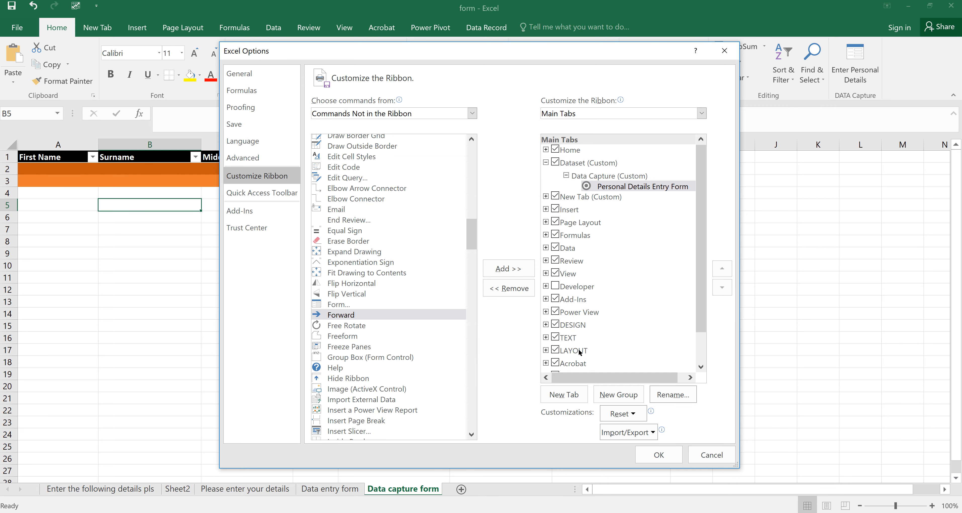
pyautogui.click(648, 449)
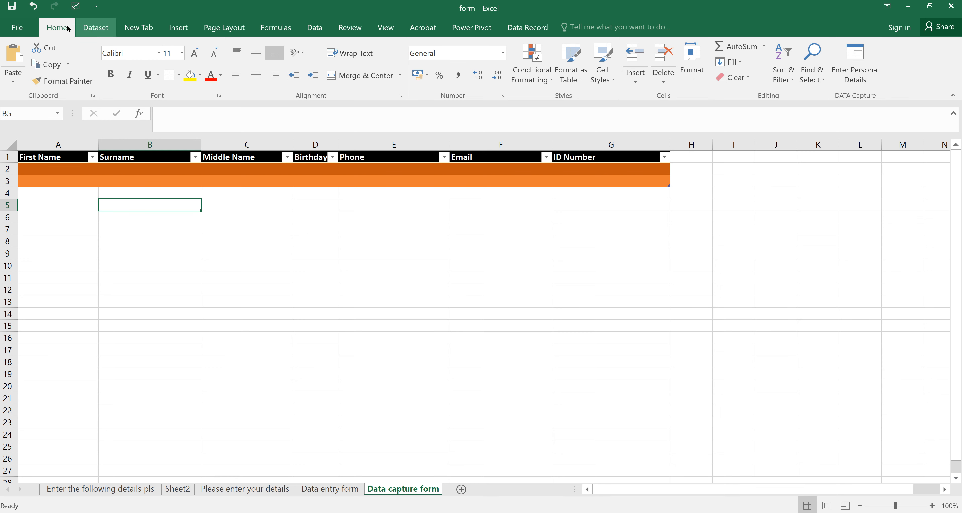
# - Switch to the Dataset tab to show its Personal Details Entry Form command
pyautogui.click(95, 29)
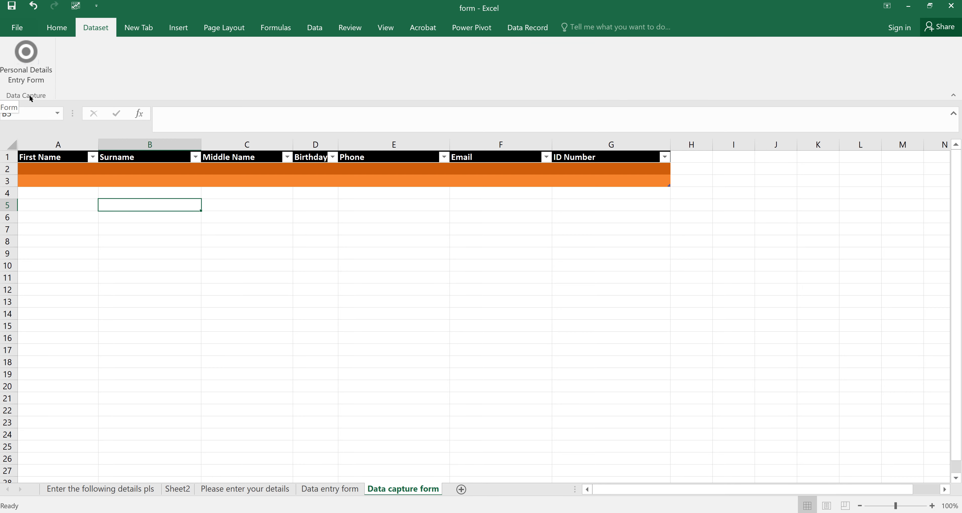
# - Select cell A2 in the orange table and open the data capture form, dismissing the range warning
pyautogui.click(26, 55)
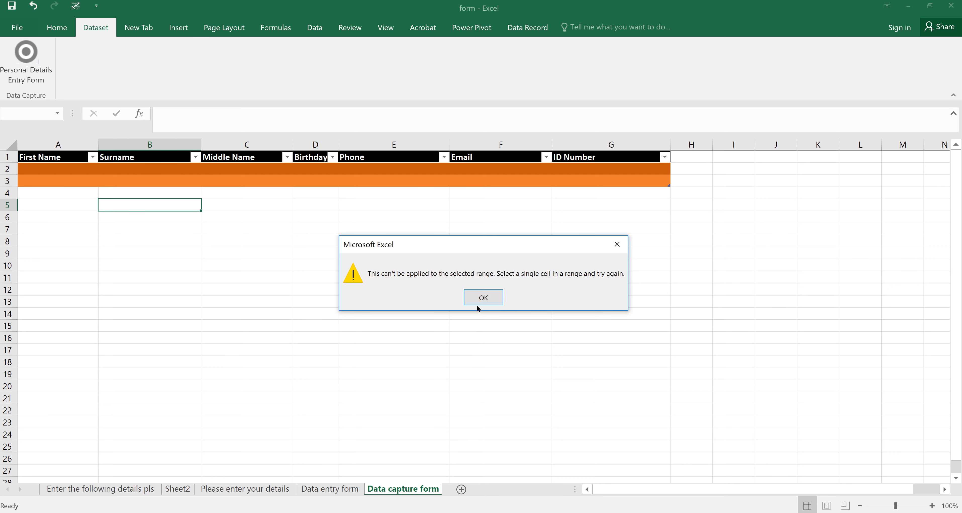
pyautogui.click(478, 298)
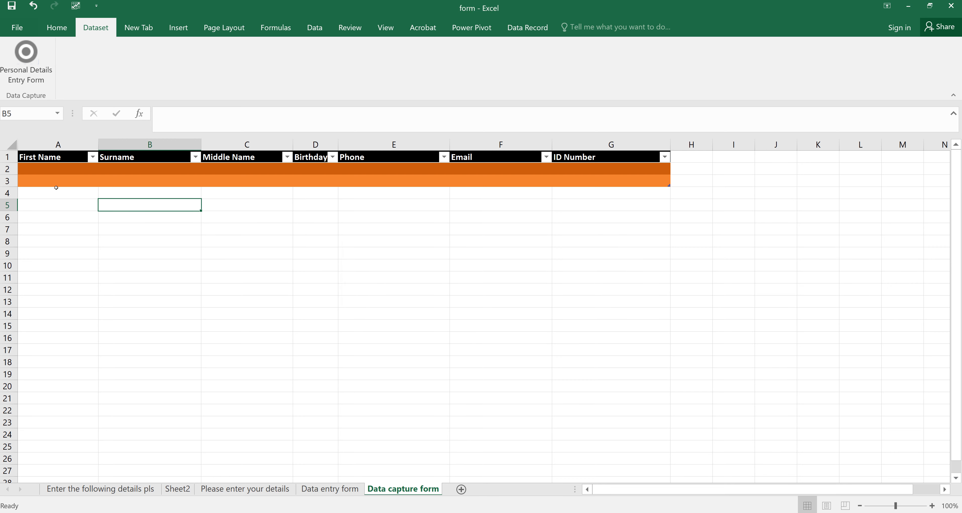
pyautogui.click(28, 162)
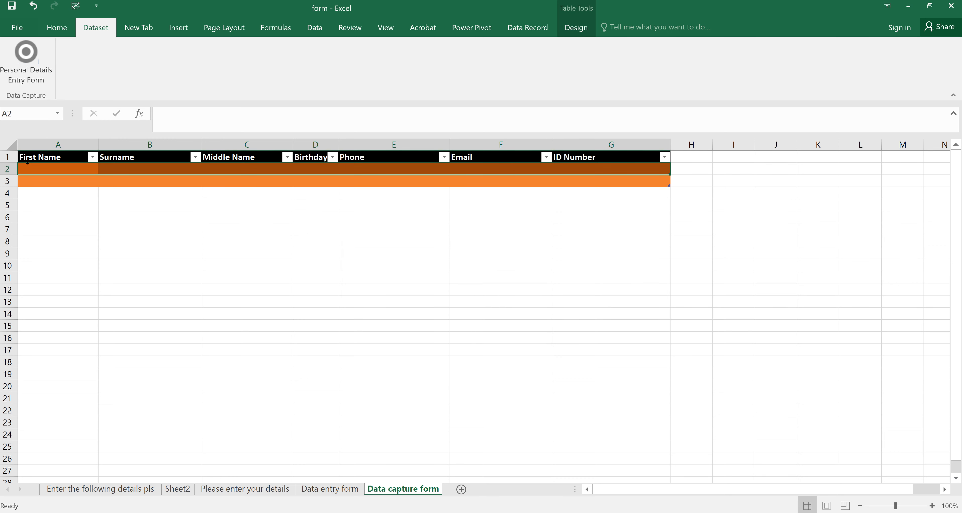
pyautogui.click(24, 55)
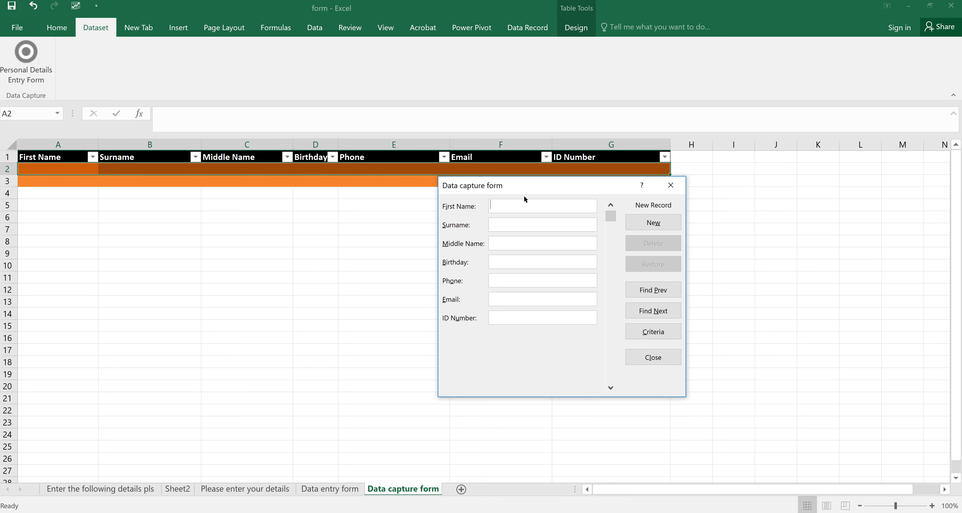
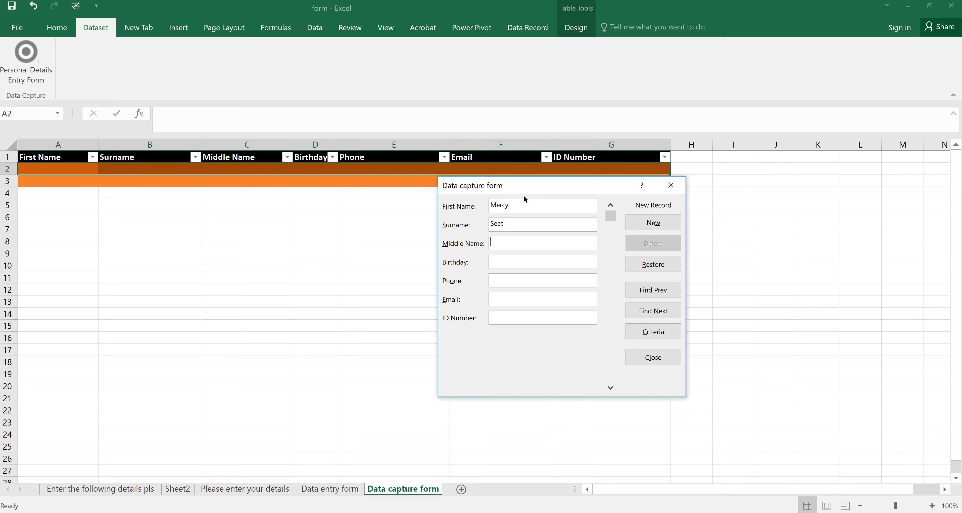
# - Enter the first person's names, birthday, phone, e-mail and ID number, then add the record
pyautogui.write('Grace')
pyautogui.press('Tab')
pyautogui.write('12')
pyautogui.write('/4')
pyautogui.write('1234567')
pyautogui.write('098')
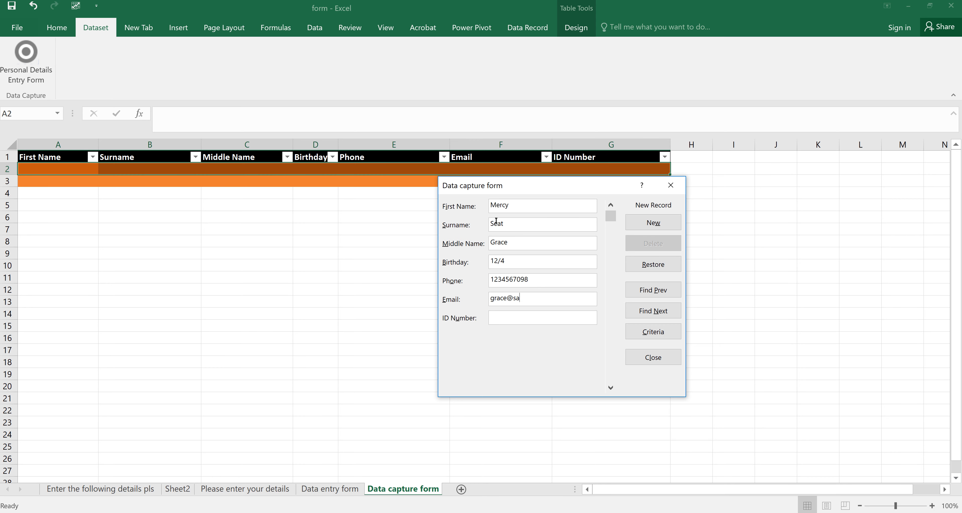
pyautogui.write('234567565fc')
pyautogui.click(653, 222)
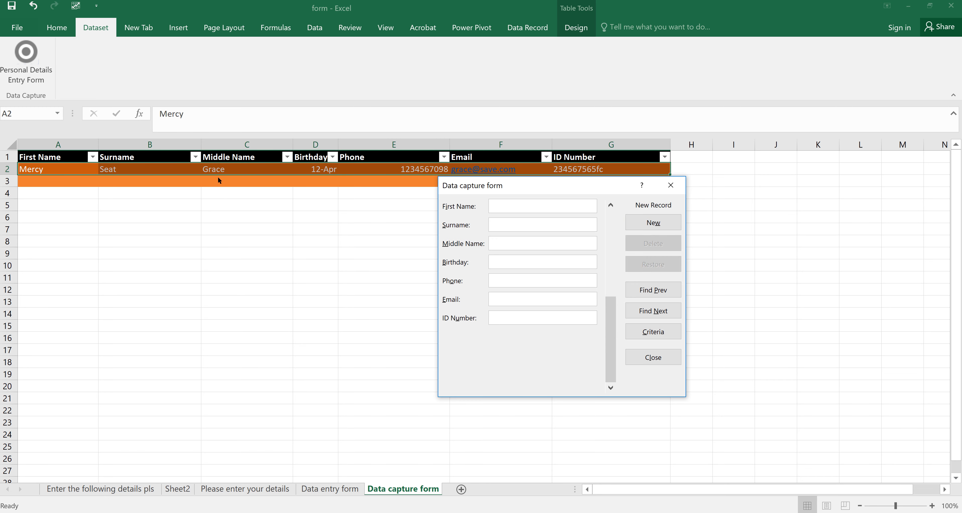
# - Fill in the second person's names, birthday, phone, e-mail and corrected ID number, then save the record
pyautogui.moveTo(530, 182); pyautogui.dragTo(511, 231)
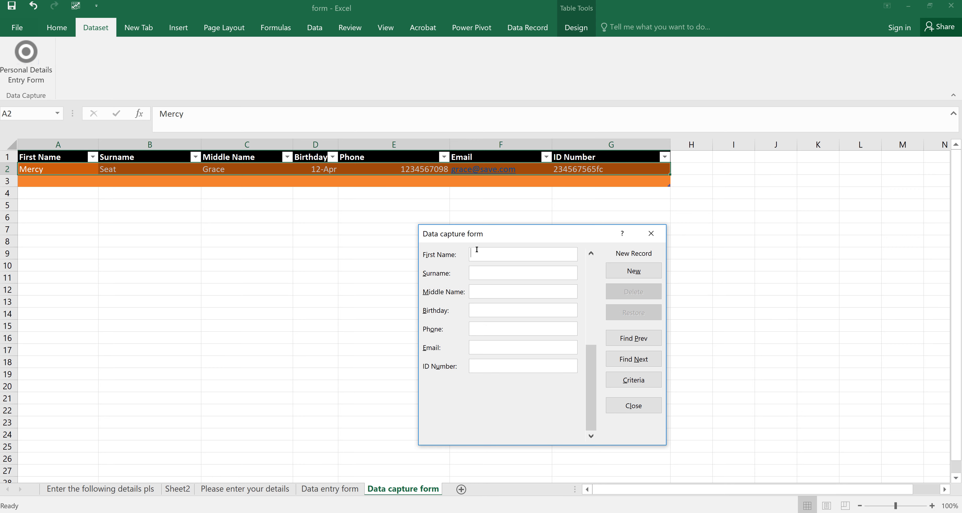
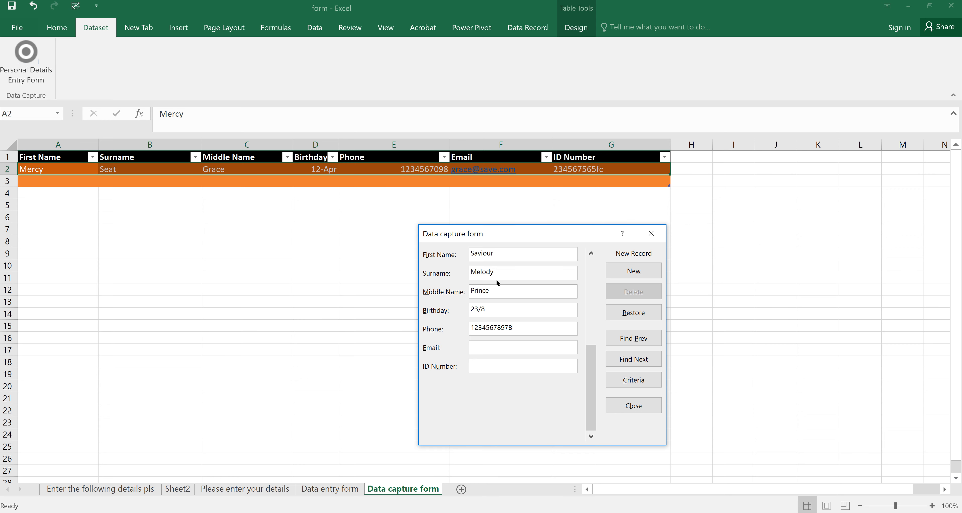
pyautogui.press('BackSpace')
pyautogui.press('BackSpace')
pyautogui.press('BackSpace')
pyautogui.press('BackSpace')
pyautogui.press('BackSpace')
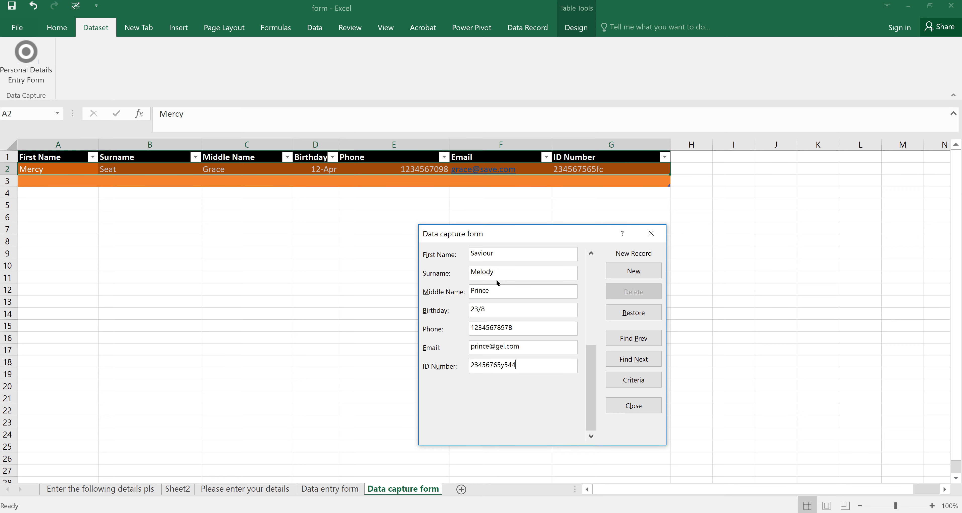
pyautogui.press('BackSpace')
pyautogui.press('BackSpace')
pyautogui.press('BackSpace')
pyautogui.press('BackSpace')
pyautogui.click(624, 273)
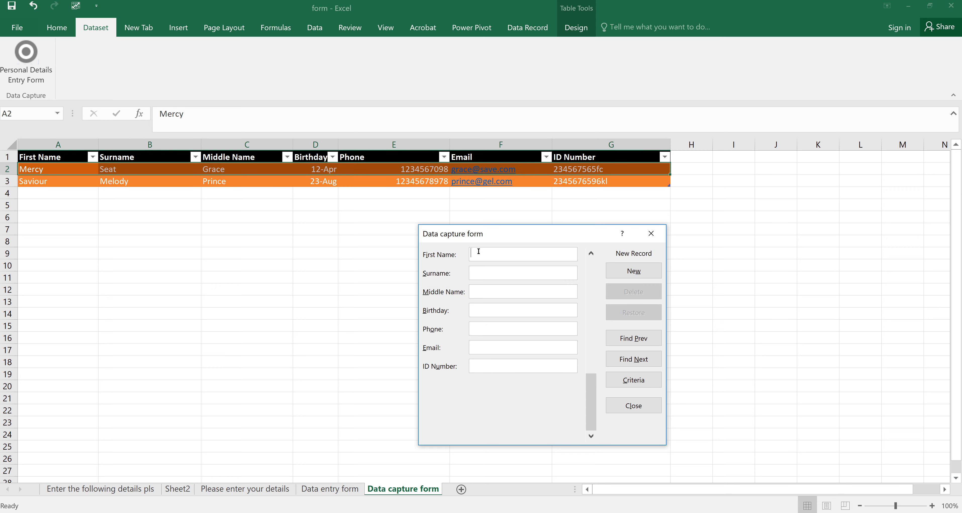
# - Type the third person's names, birthday, phone, e-mail and ID number, then close the form to commit it
pyautogui.write('John')
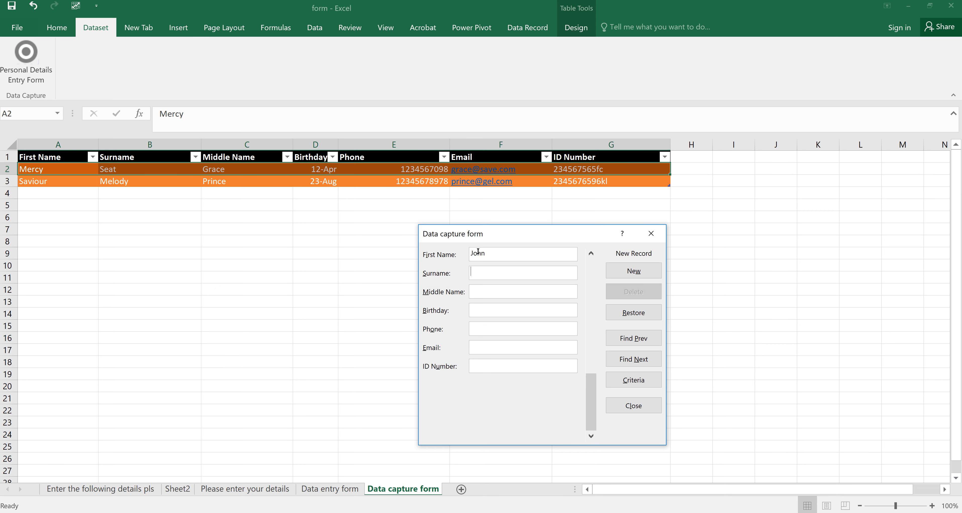
pyautogui.write('Mars')
pyautogui.write('pluto')
pyautogui.write('12')
pyautogui.write('/9')
pyautogui.press('Tab')
pyautogui.write('098765432')
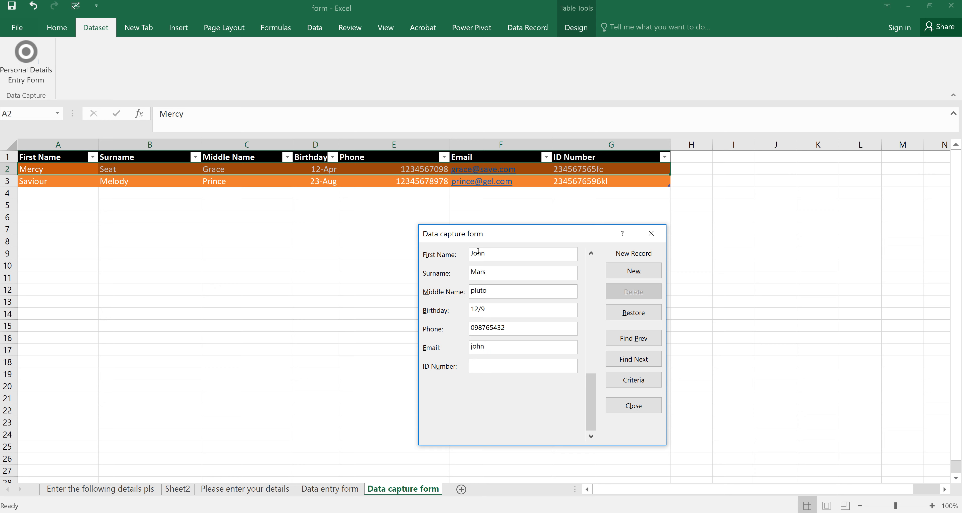
pyautogui.write('098765432')
pyautogui.write('hf')
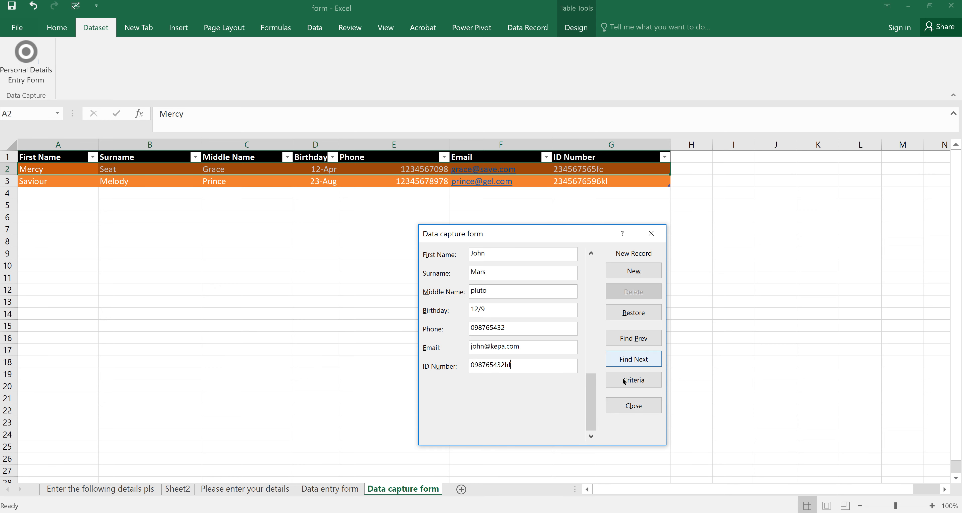
pyautogui.click(619, 403)
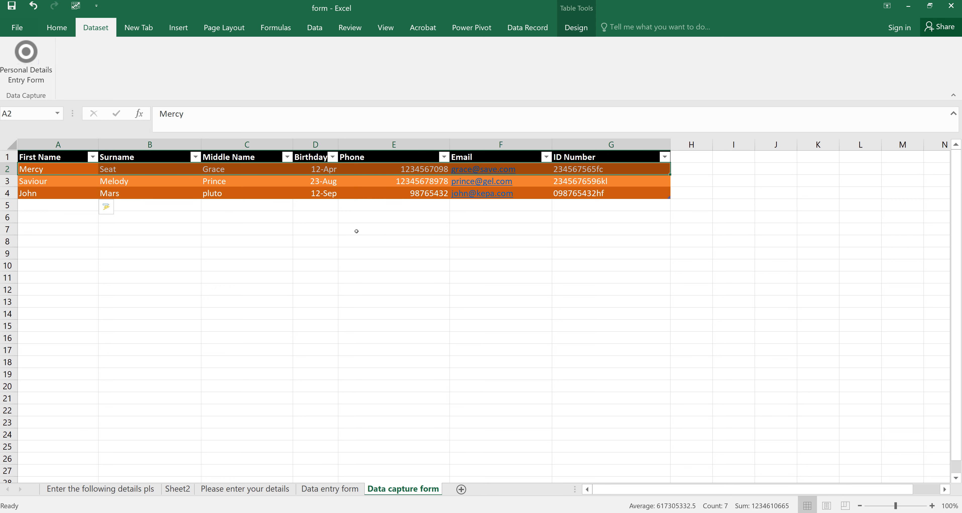
# - Open the Birthday column's filter menu
pyautogui.click(332, 158)
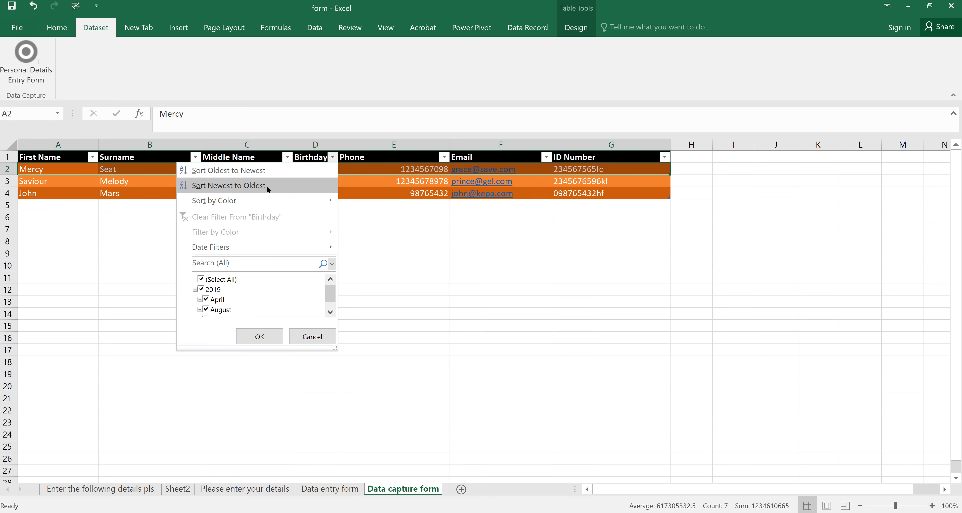
# - Sort the records by Surname from A to Z
pyautogui.click(404, 297)
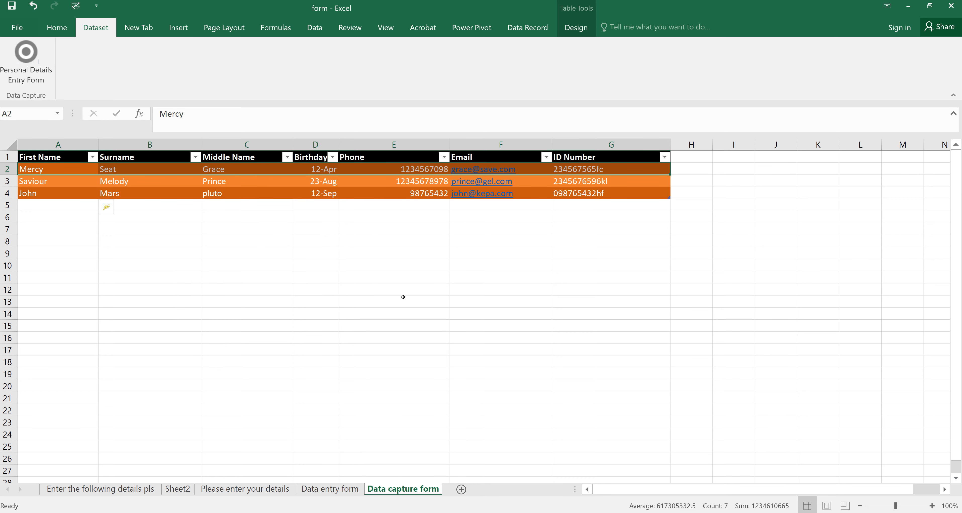
pyautogui.click(194, 158)
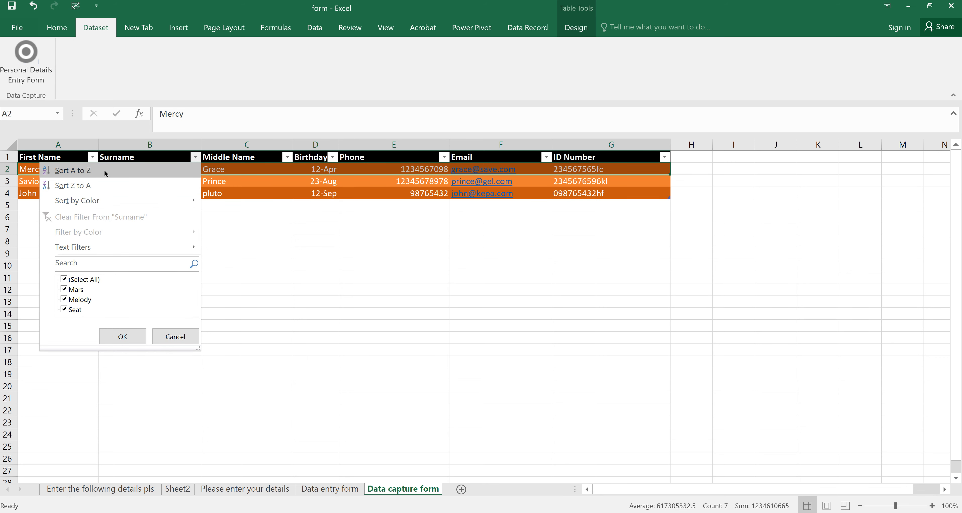
pyautogui.click(96, 169)
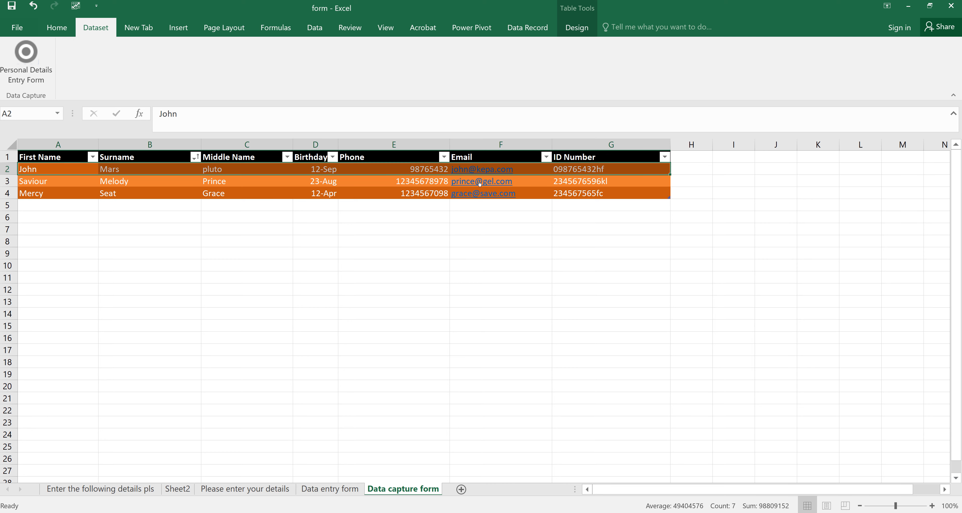
# - Re-sort the table by Phone from largest to smallest
pyautogui.click(666, 157)
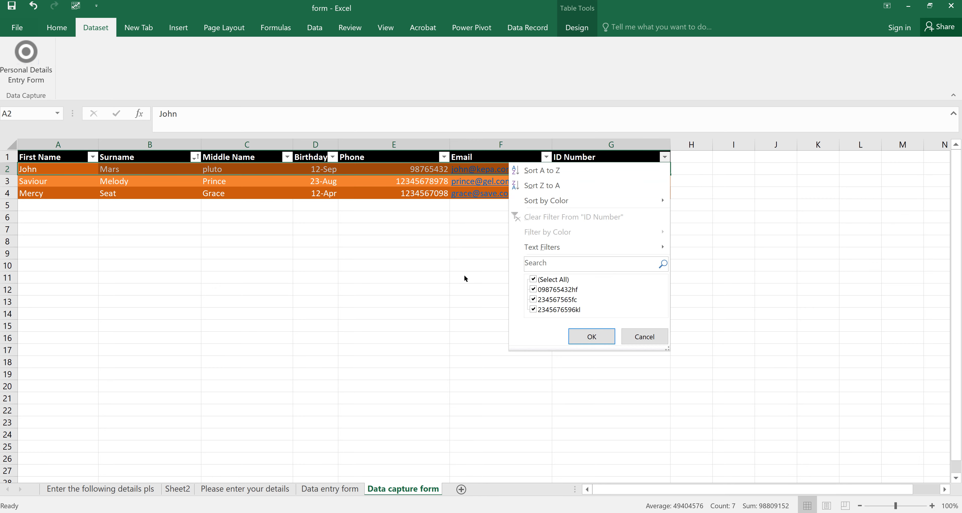
pyautogui.press('Escape')
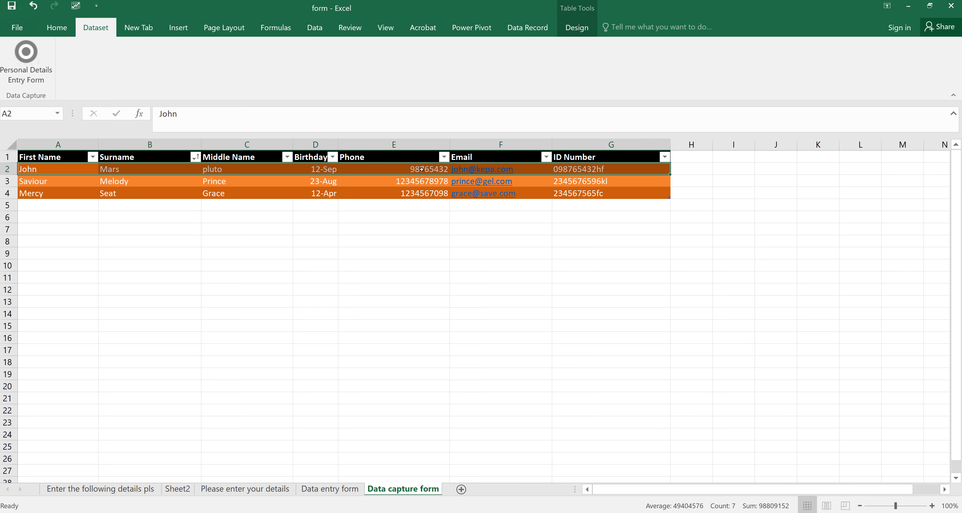
pyautogui.click(444, 156)
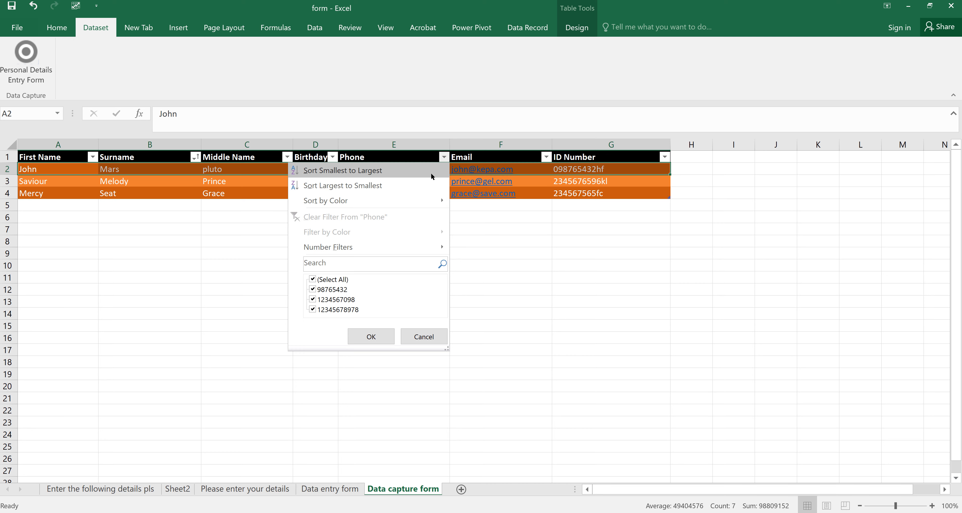
pyautogui.click(362, 186)
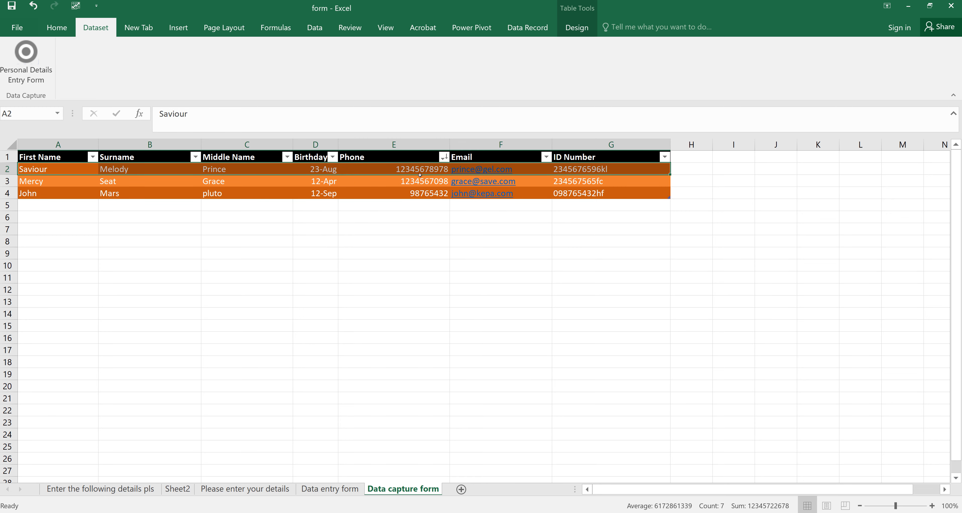
pyautogui.click(415, 192)
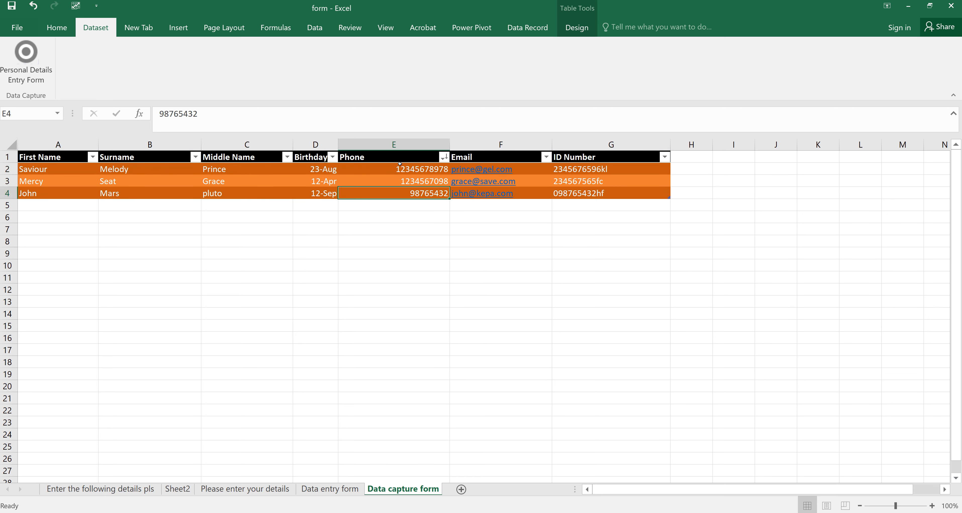
# - Select phone numbers E2:E4 plus surnames B2:B4 as the chart data, ready to insert a chart
pyautogui.moveTo(400, 165); pyautogui.dragTo(408, 195)
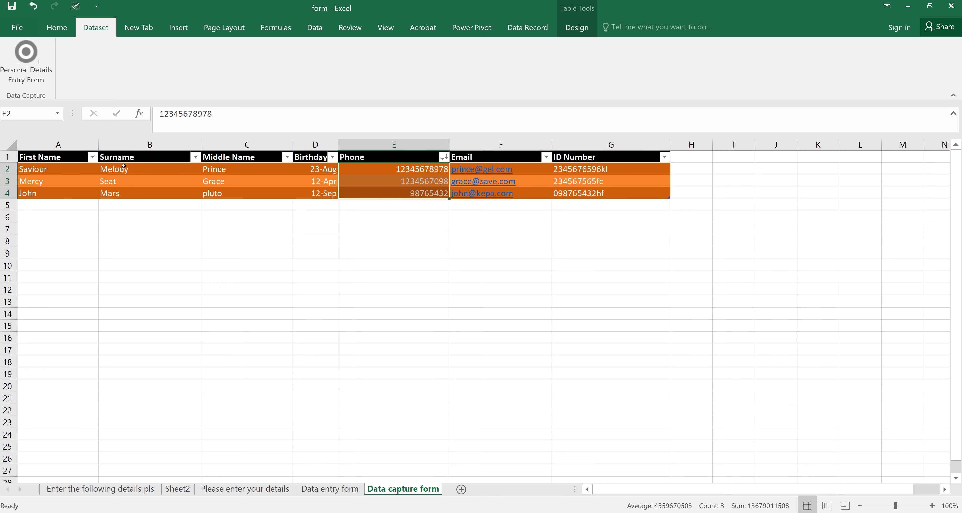
pyautogui.keyDown('ctrl'); pyautogui.moveTo(124, 167); pyautogui.dragTo(130, 190); pyautogui.keyUp('ctrl')
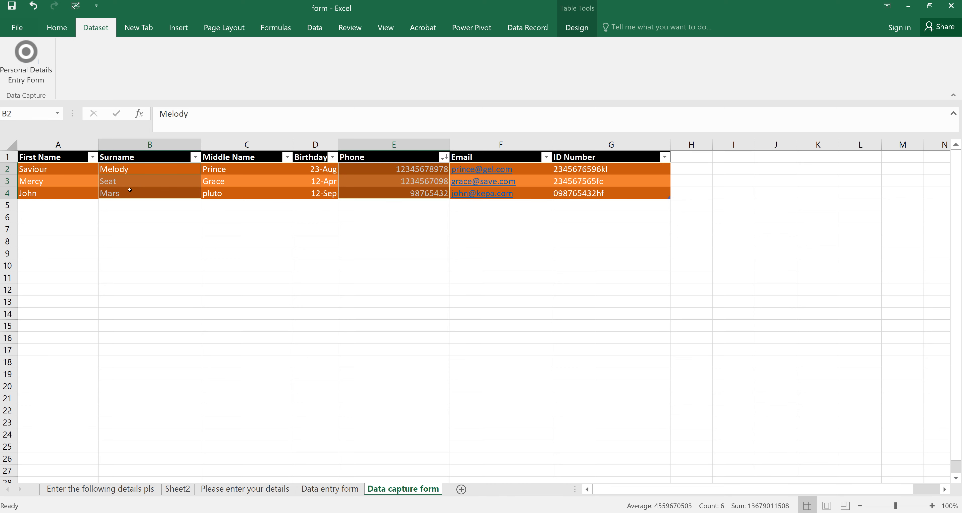
pyautogui.click(189, 26)
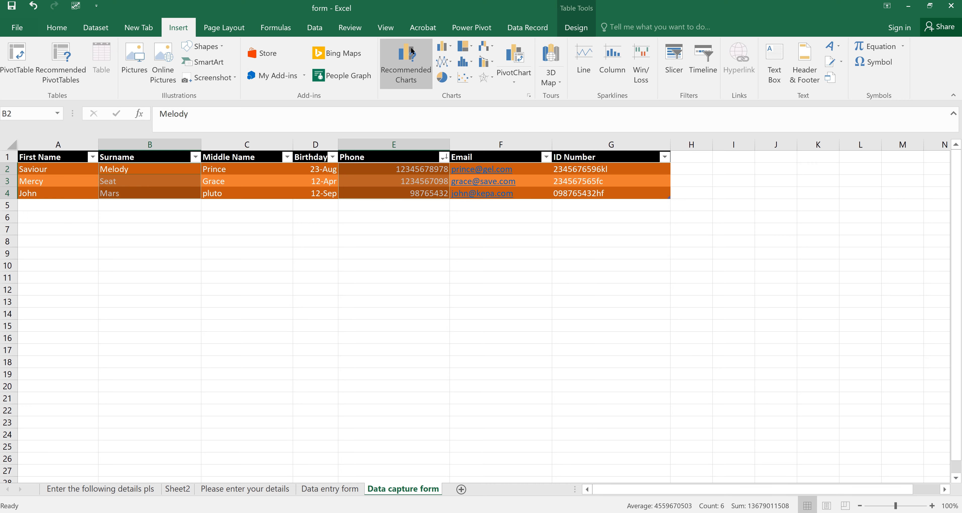
pyautogui.click(447, 50)
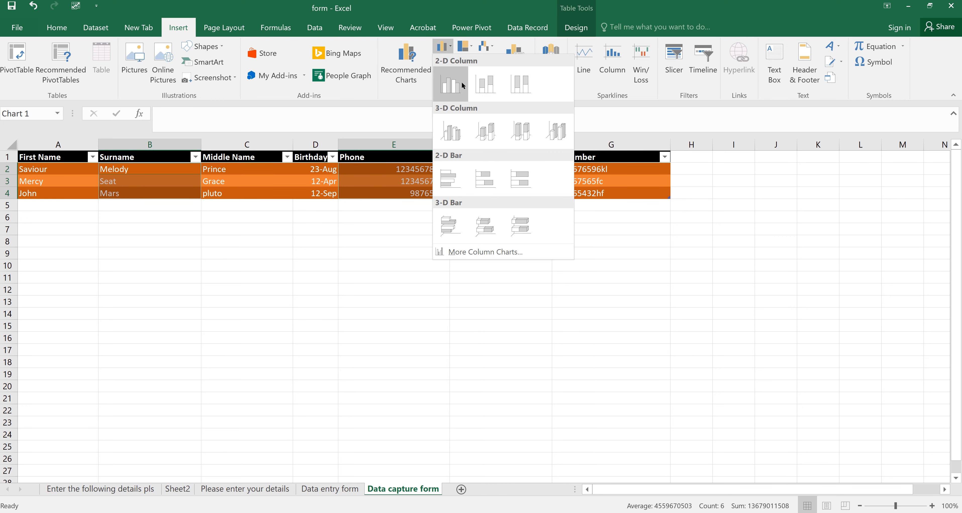
pyautogui.click(450, 83)
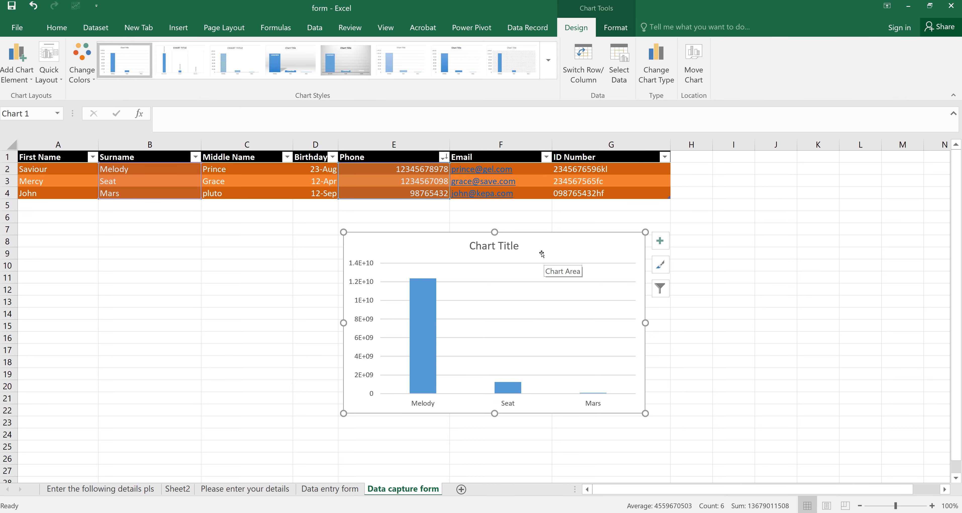
pyautogui.hotkey('ctrl', 'z')
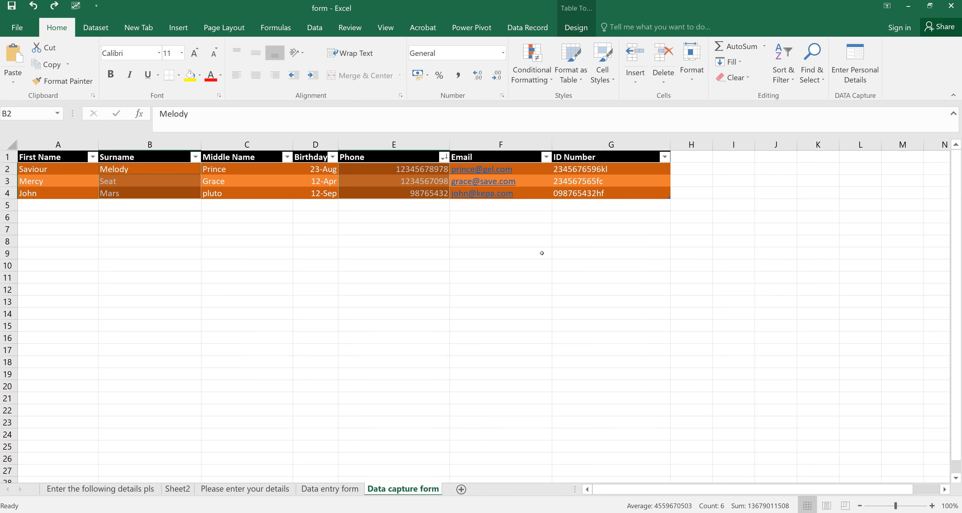